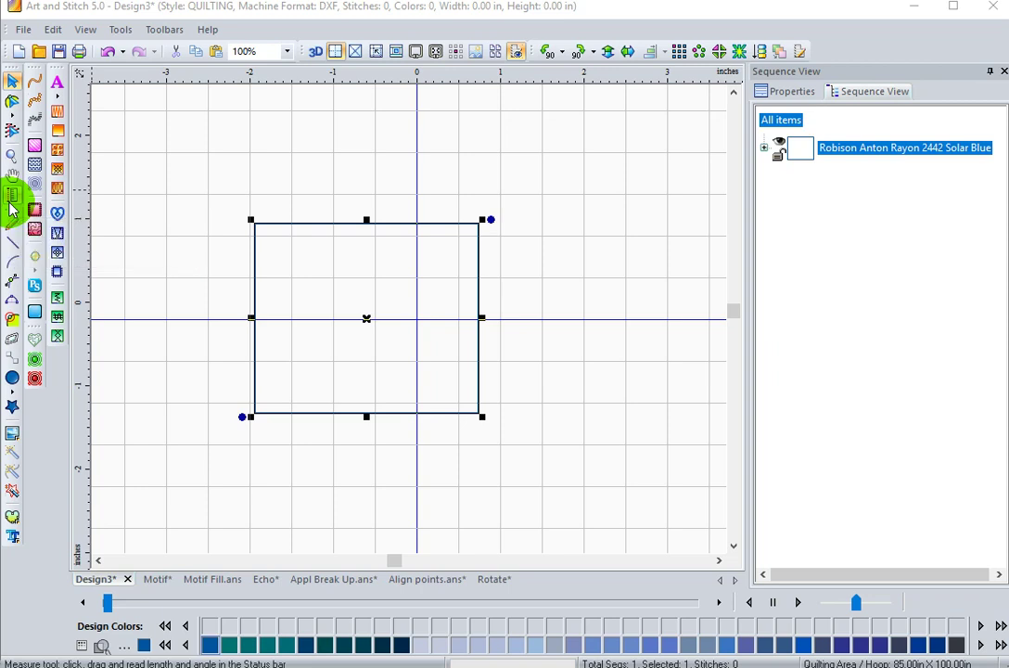
- Check the Units setting on the Preferences Options tab, keeping it on Imperial (inches)
{"action": "left_click", "coordinate": [120, 35]}
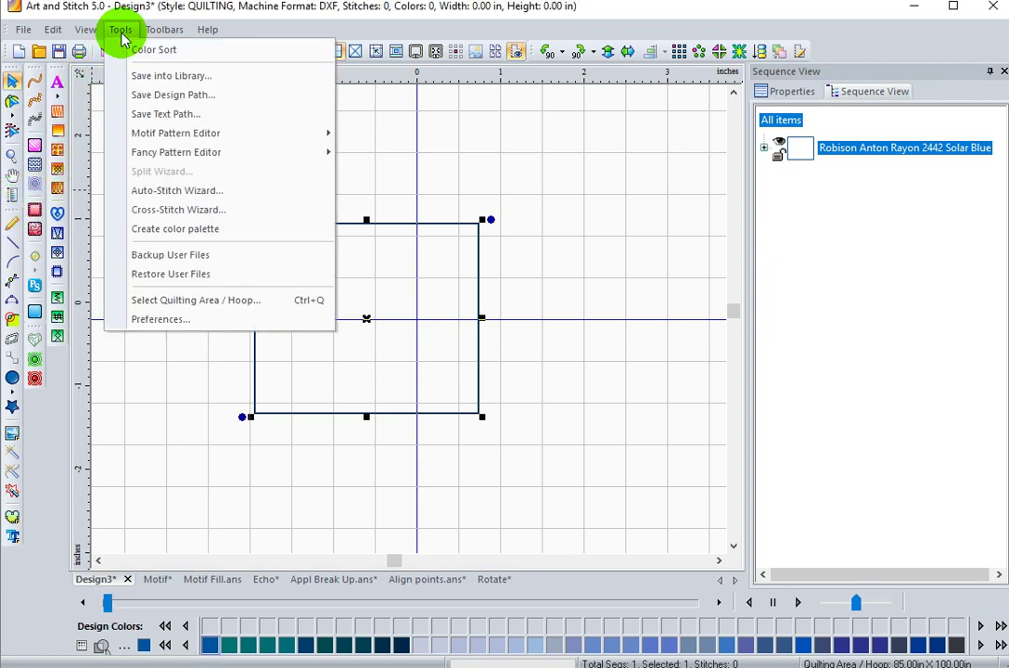
{"action": "left_click", "coordinate": [151, 320]}
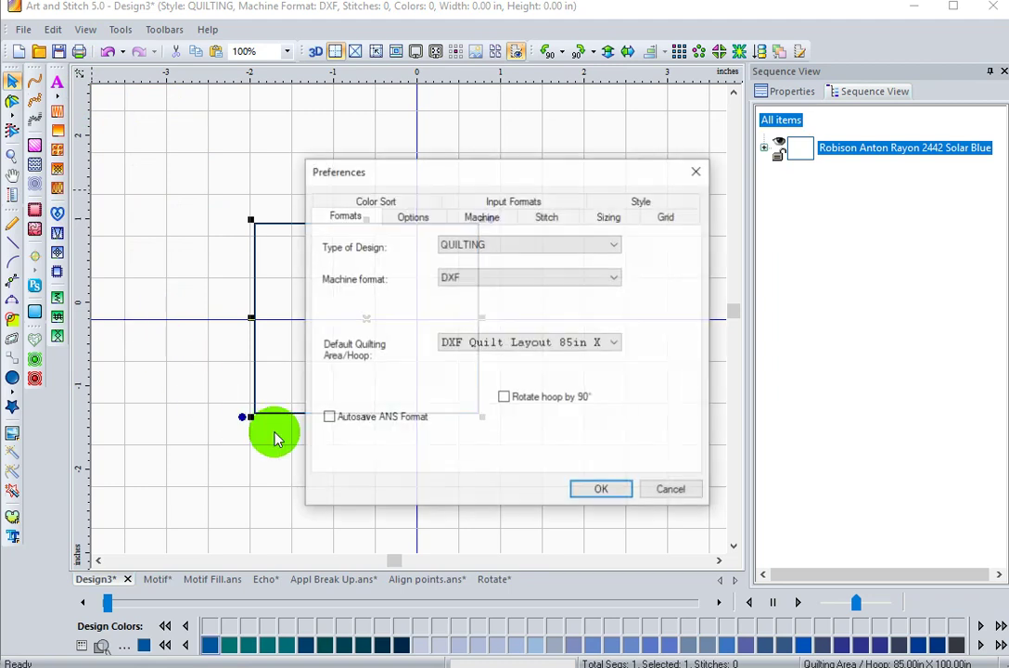
{"action": "left_click", "coordinate": [412, 217]}
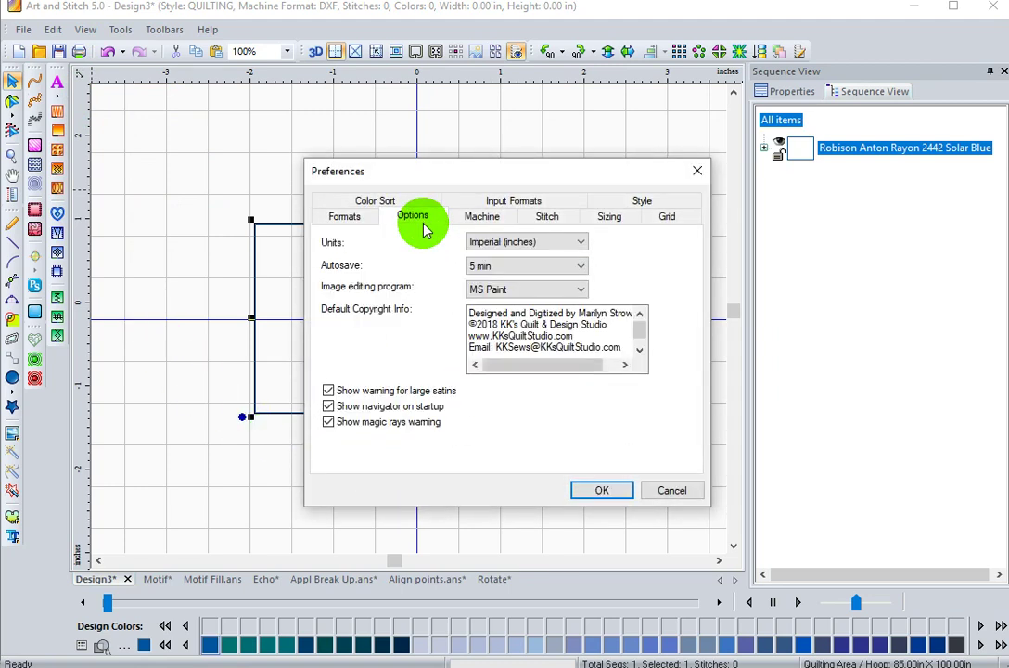
{"action": "left_click", "coordinate": [581, 242]}
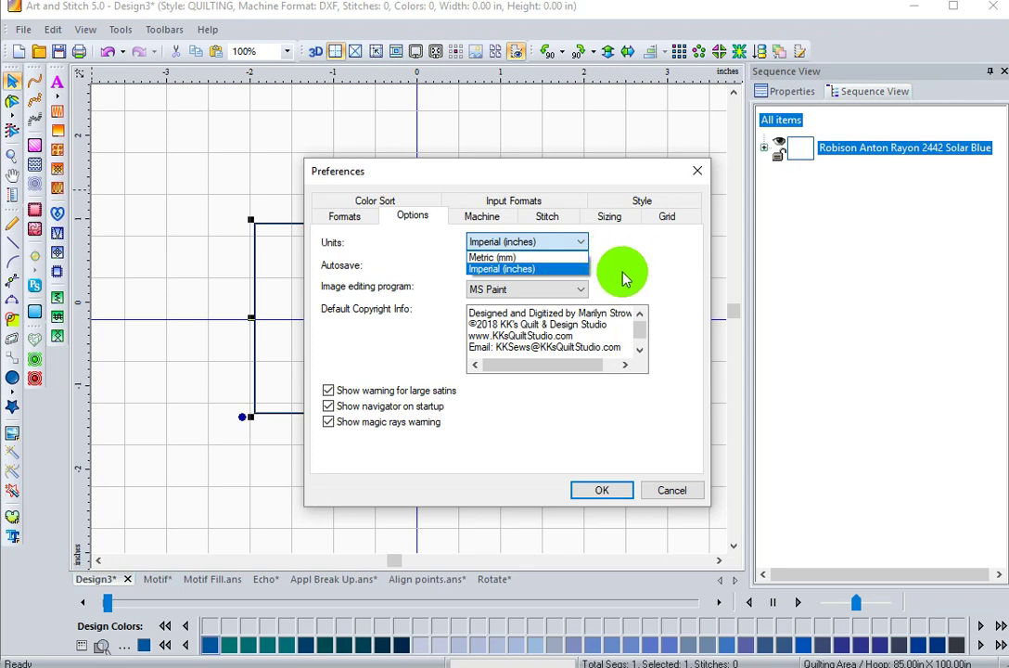
{"action": "left_click", "coordinate": [666, 501]}
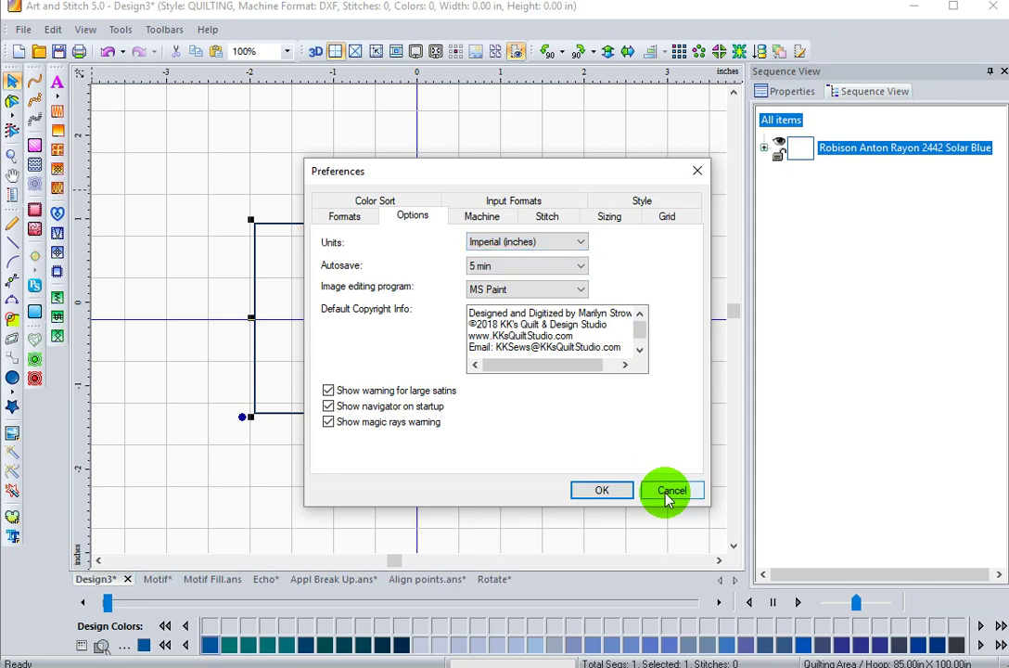
- Cancel Preferences unchanged and show the rectangle's Properties panel instead of the sequence list
{"action": "left_click", "coordinate": [669, 491]}
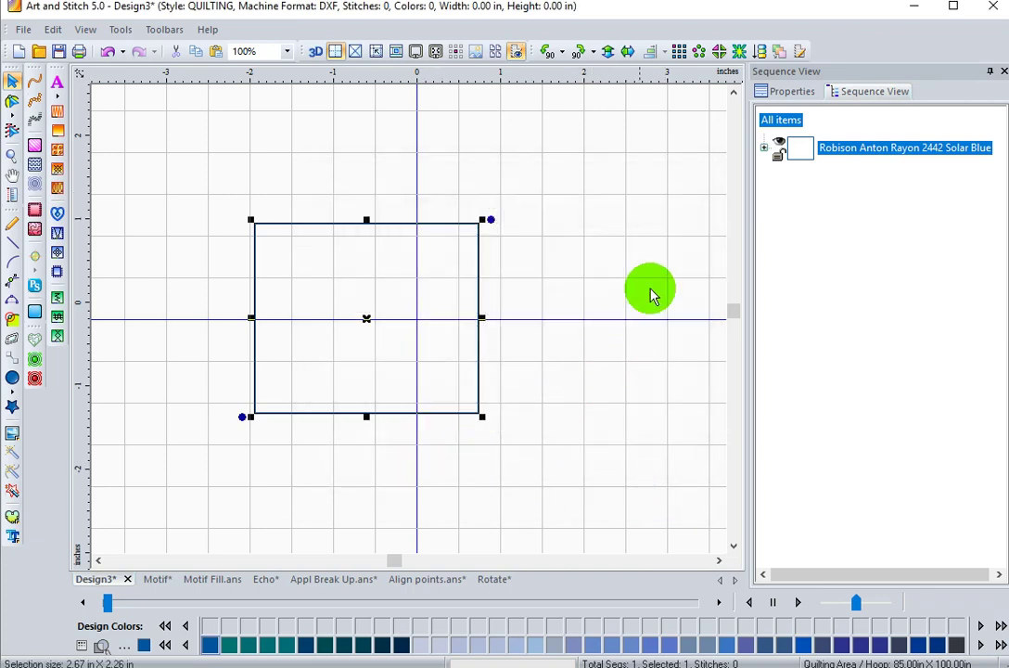
{"action": "left_click", "coordinate": [788, 92]}
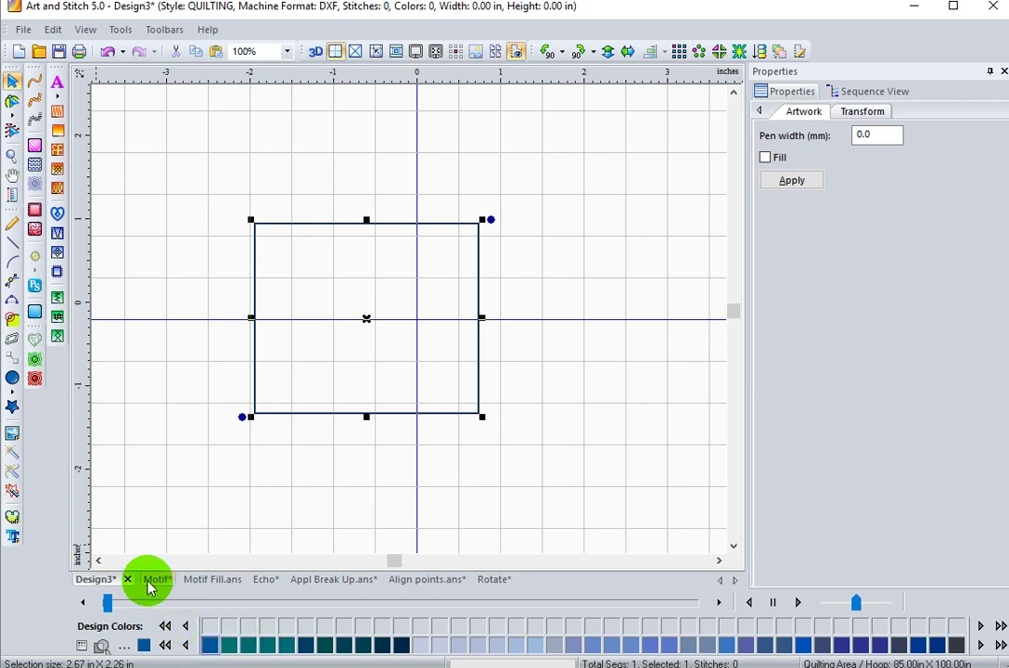
- Switch to the Motif design, review the top heart border's Run settings, then select the circle
{"action": "left_click", "coordinate": [153, 580]}
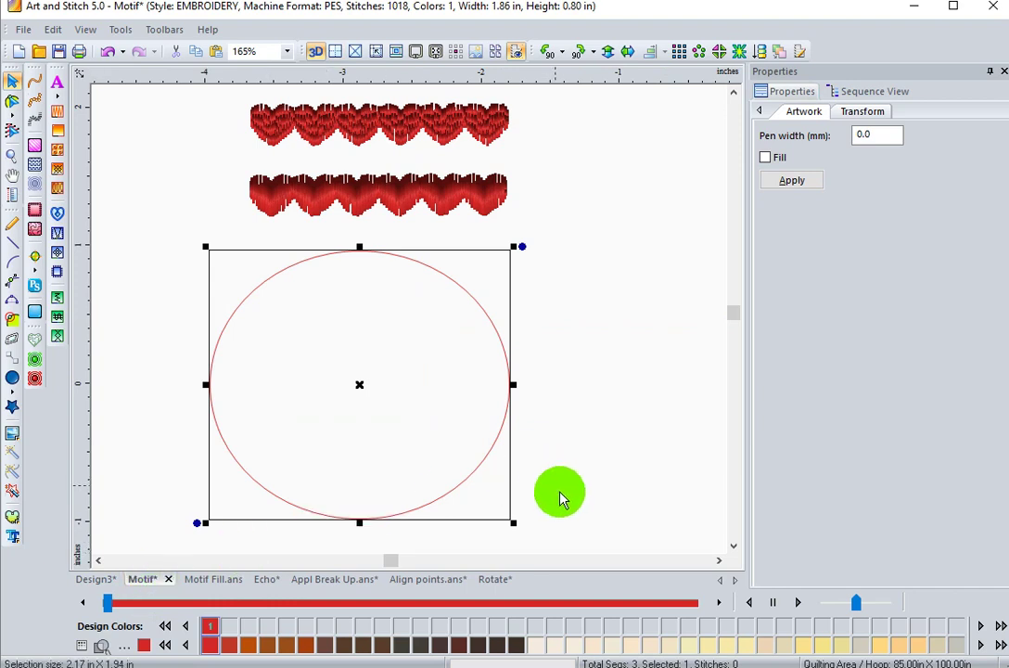
{"action": "left_click", "coordinate": [496, 132]}
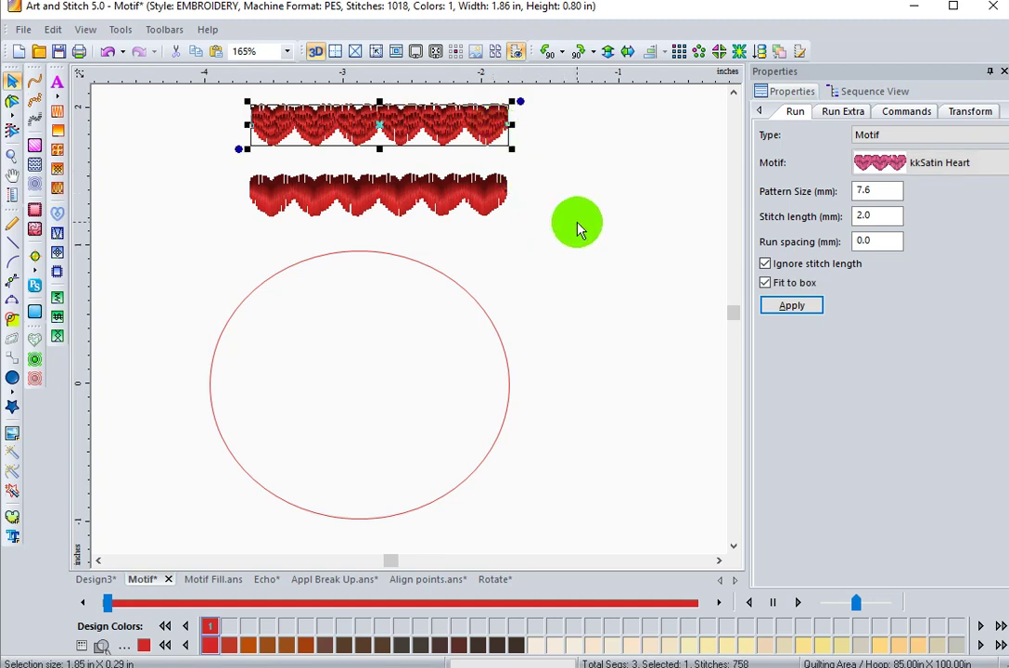
{"action": "left_click", "coordinate": [525, 161]}
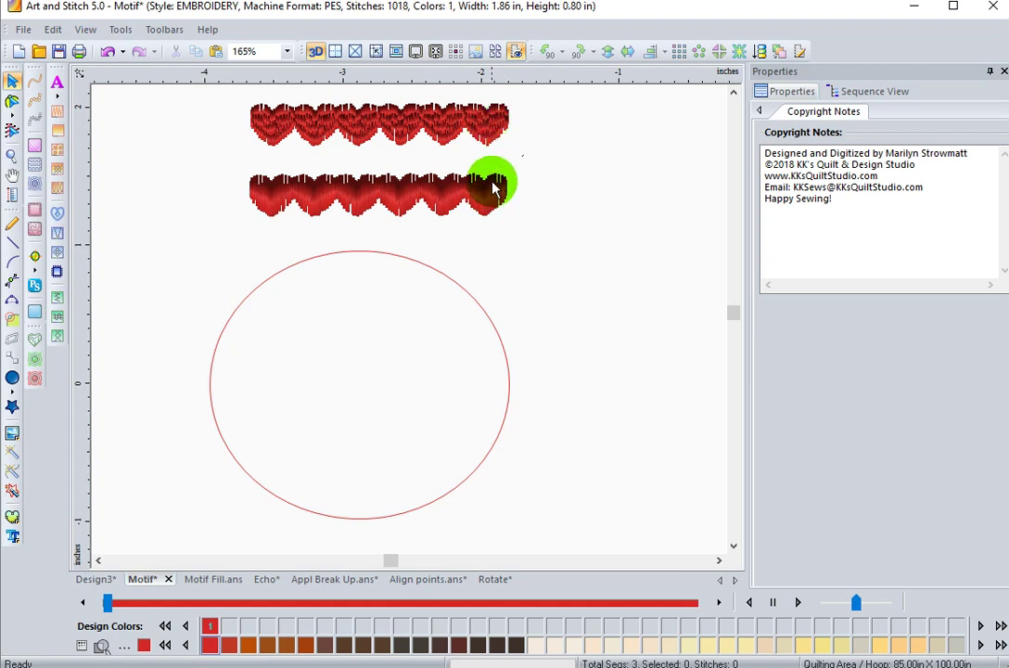
{"action": "left_click", "coordinate": [491, 119]}
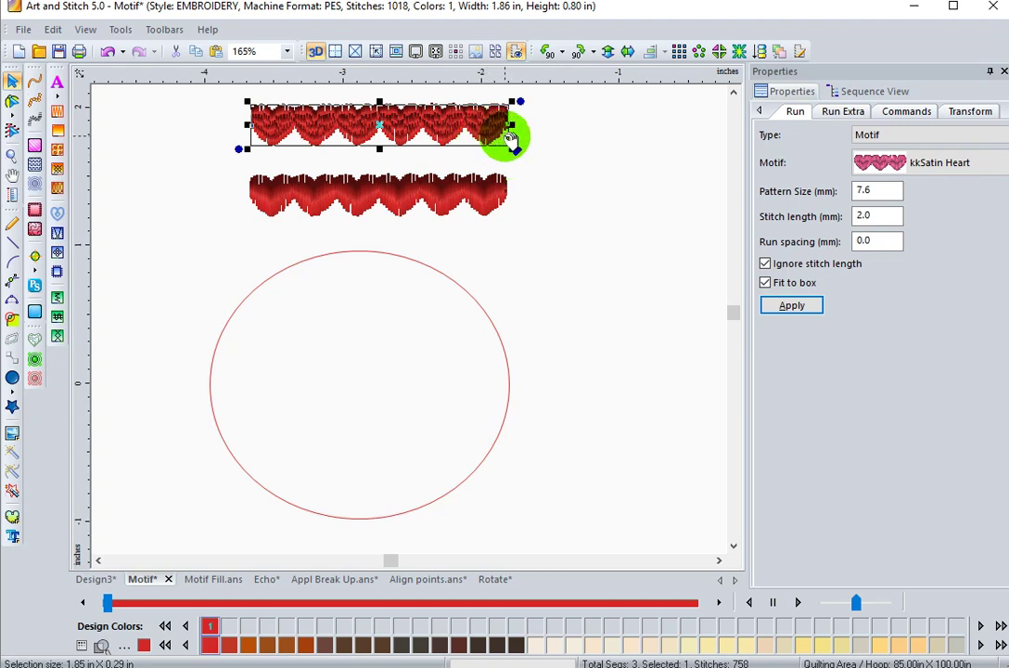
{"action": "left_click", "coordinate": [370, 253]}
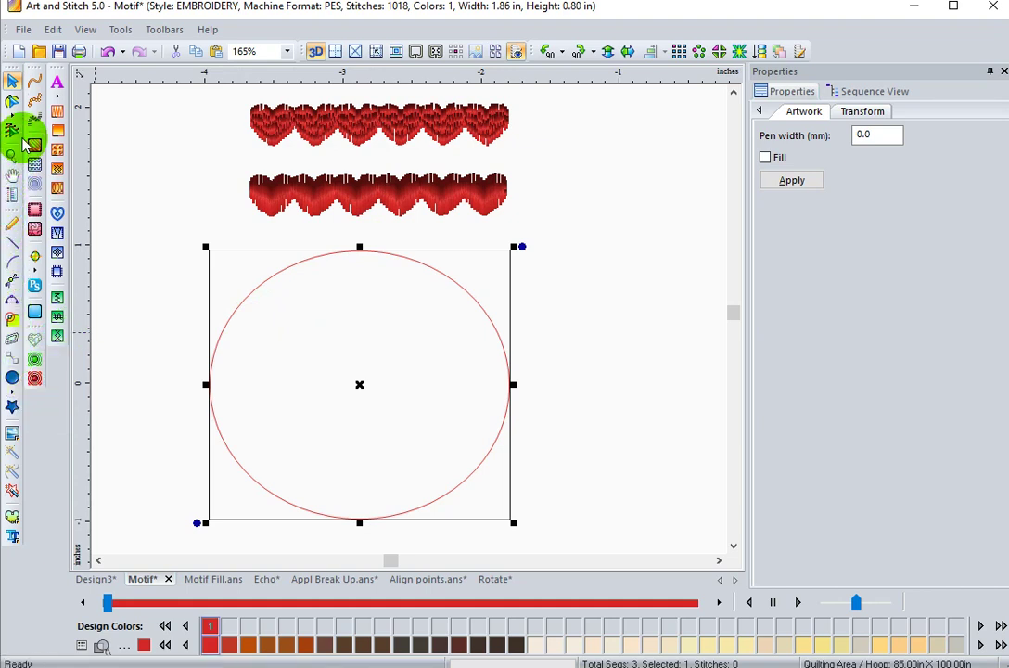
- Convert the circle outline to a Motif line with the kkSatin Heart motif and apply it
{"action": "left_click", "coordinate": [37, 110]}
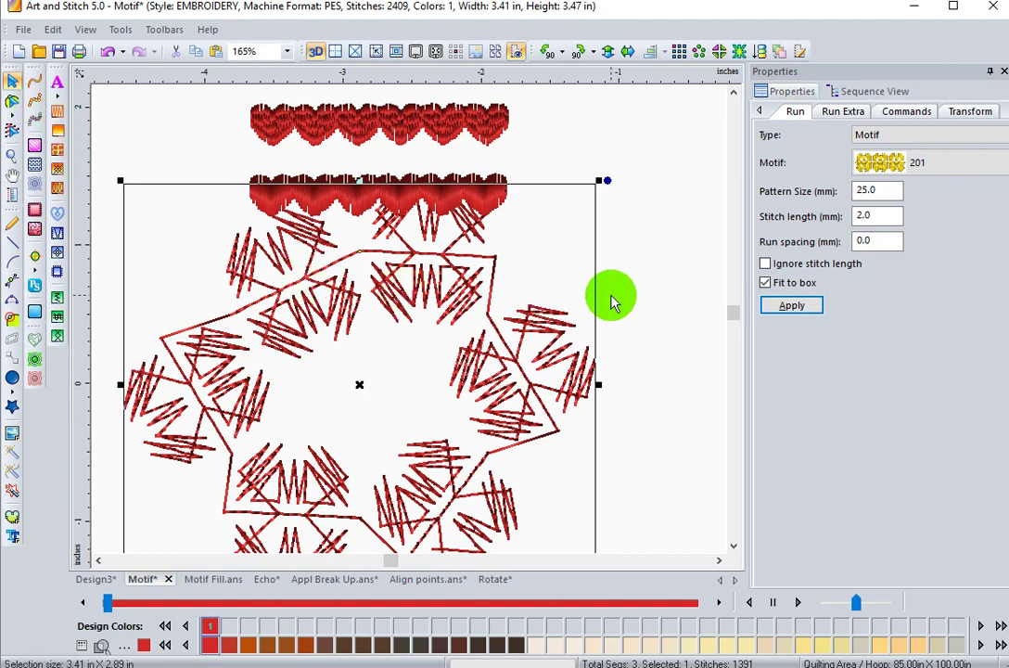
{"action": "left_click", "coordinate": [965, 165]}
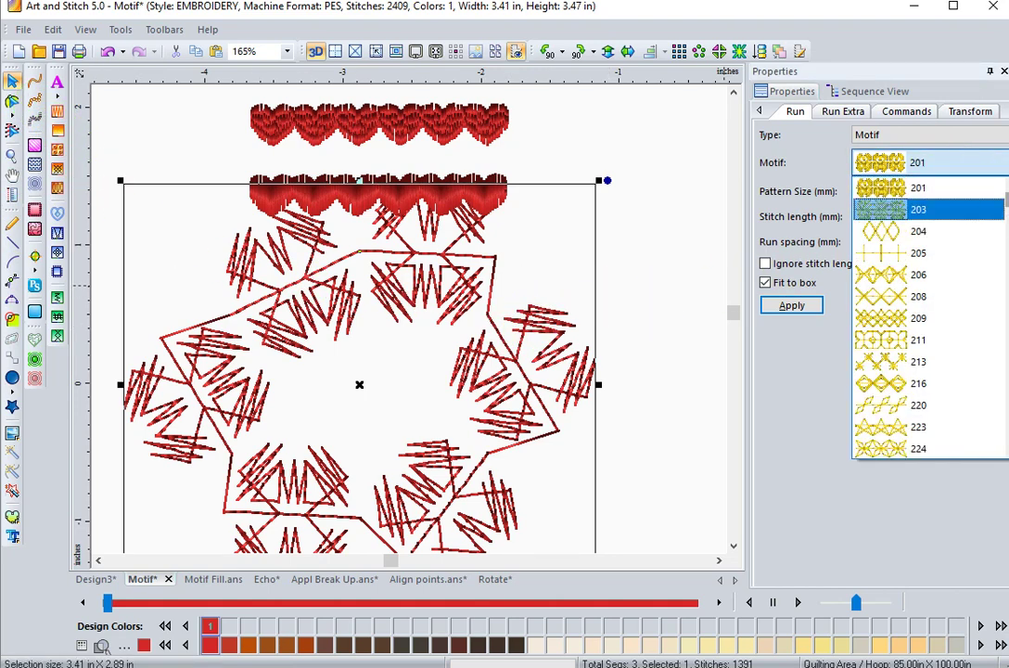
{"action": "left_click_drag", "start_coordinate": [996, 201], "coordinate": [1003, 438]}
{"action": "scroll", "coordinate": [1003, 436], "scroll_direction": "down", "scroll_amount": 2}
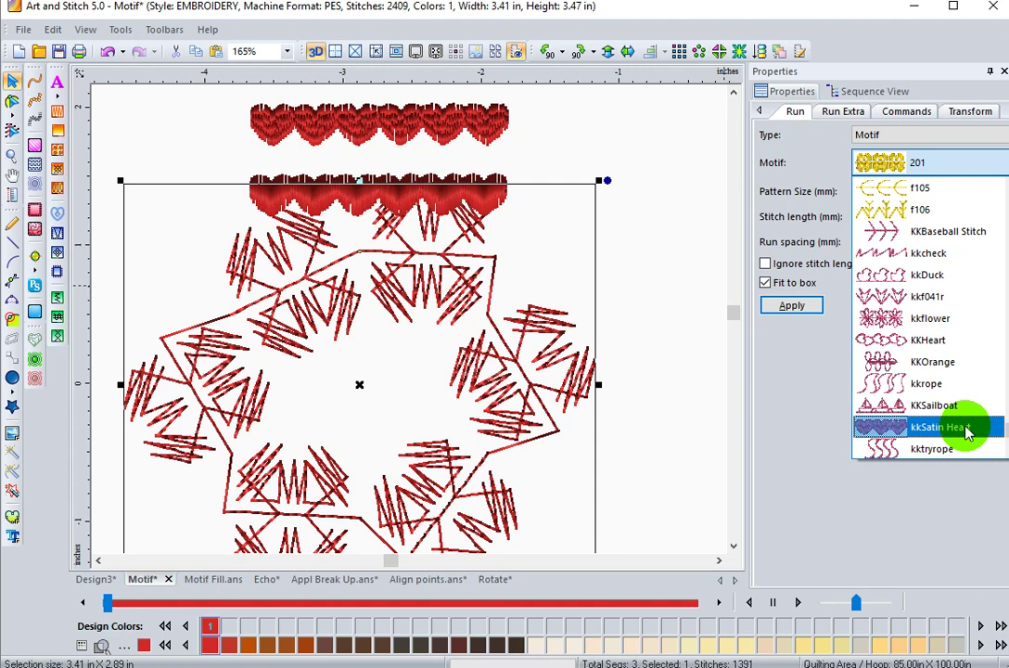
{"action": "left_click", "coordinate": [967, 429]}
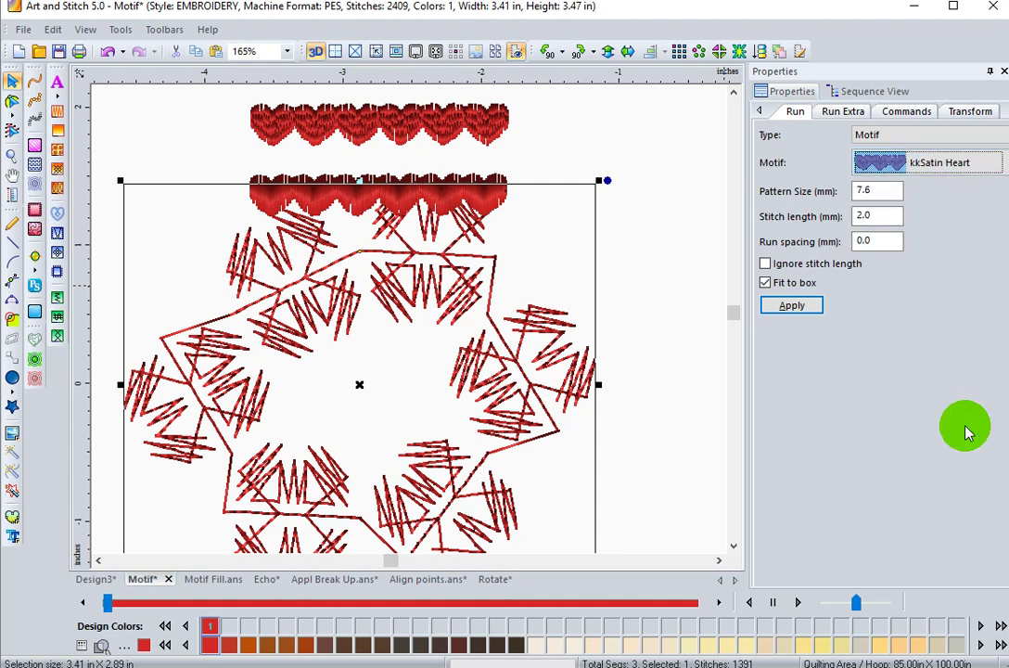
{"action": "left_click", "coordinate": [800, 310]}
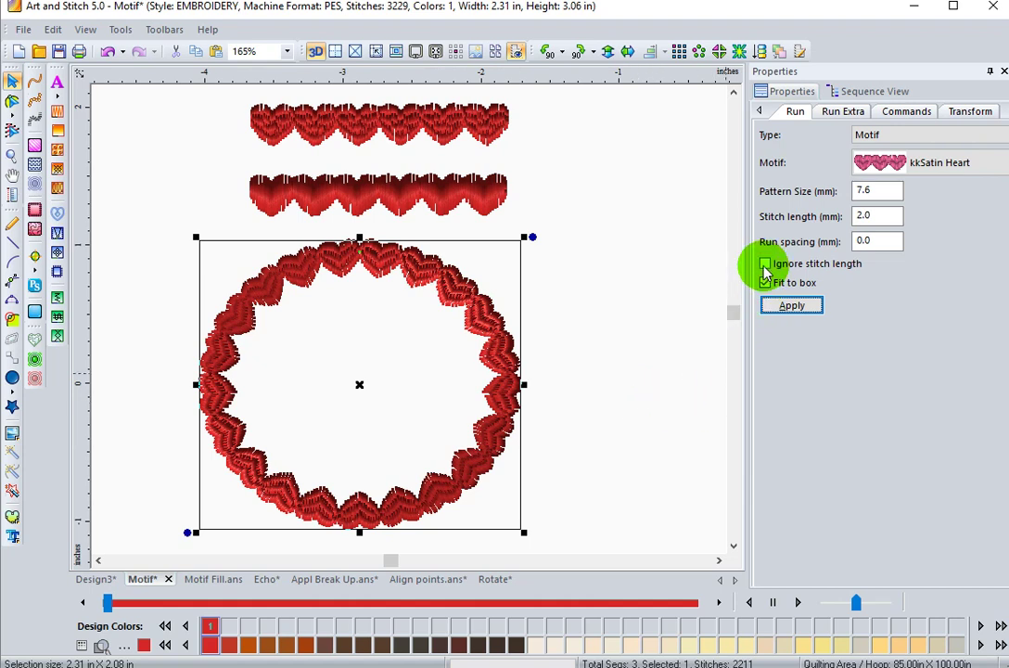
- Turn on Ignore stitch length for the heart ring and apply it
{"action": "left_click", "coordinate": [765, 265]}
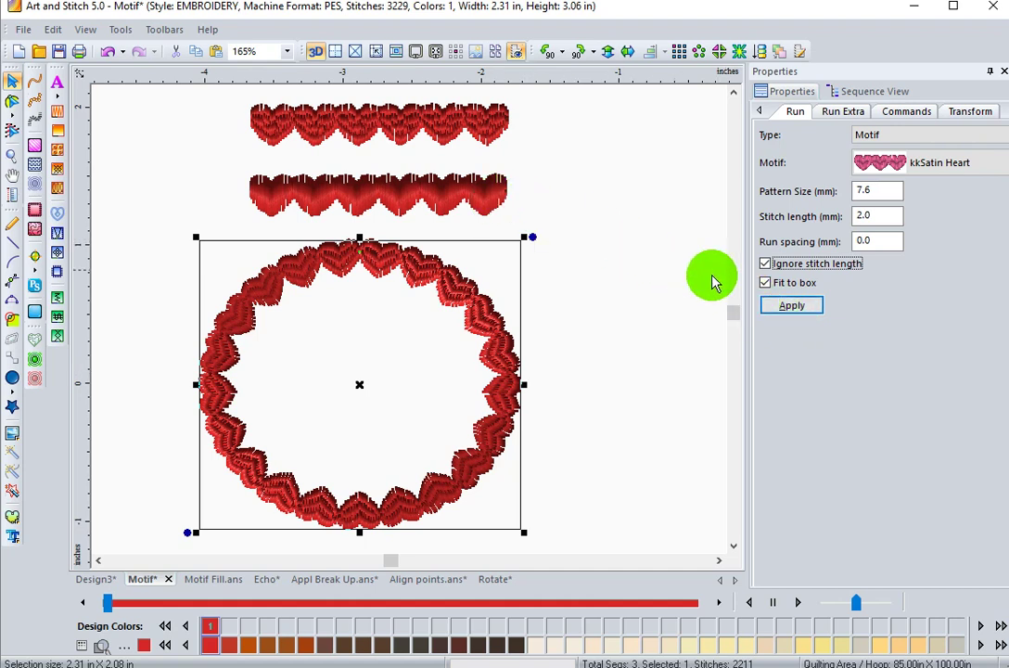
{"action": "left_click", "coordinate": [798, 306]}
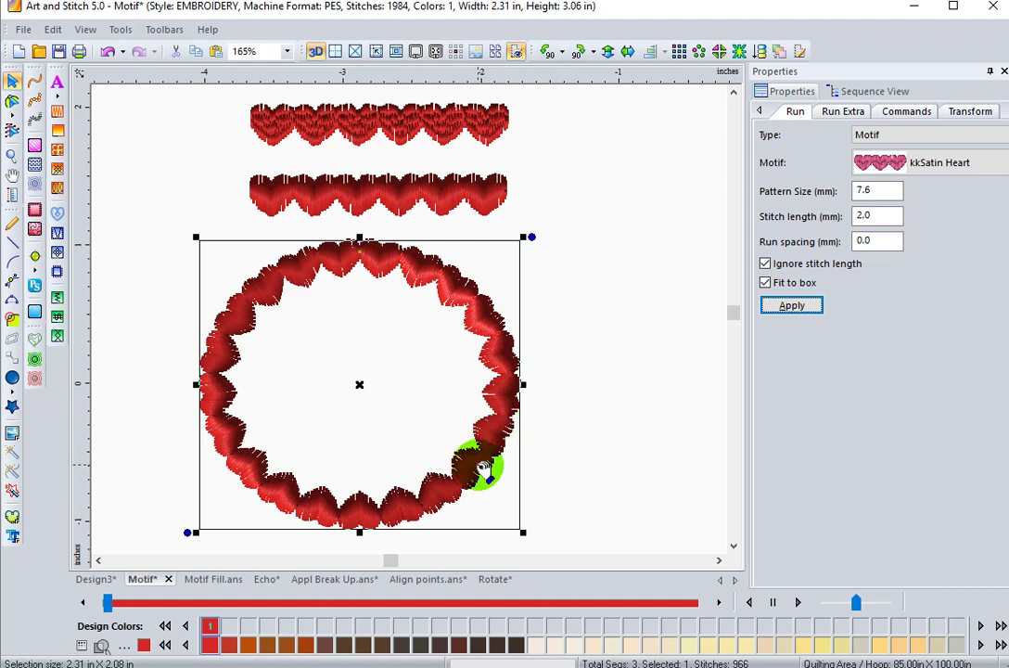
- Switch to Motif Fill.ans and select the crosshatched circle to view its Run properties
{"action": "left_click", "coordinate": [194, 580]}
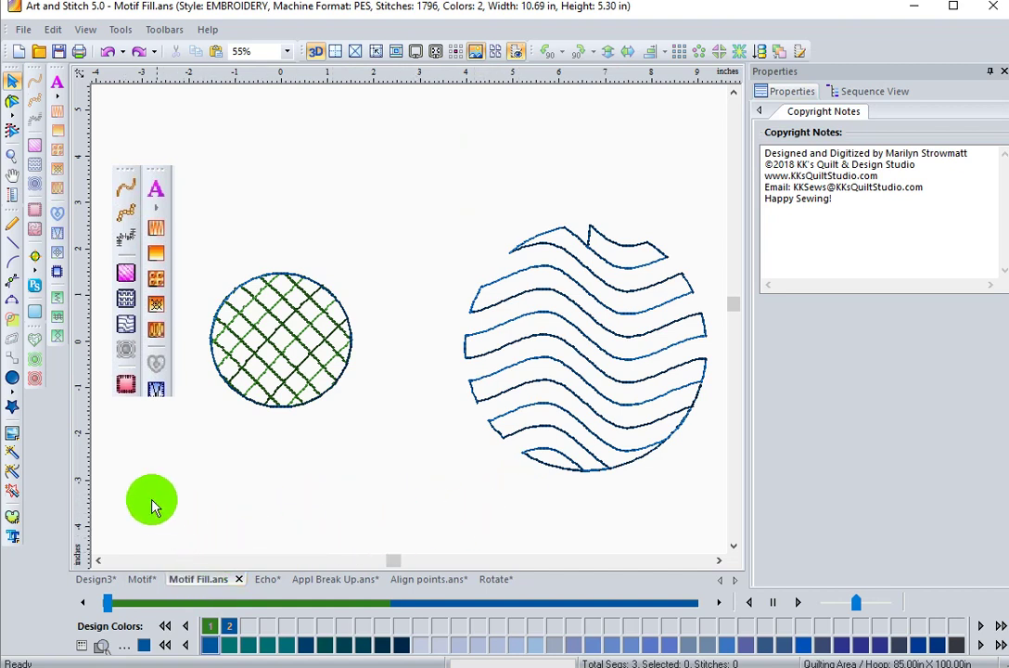
{"action": "left_click", "coordinate": [126, 390]}
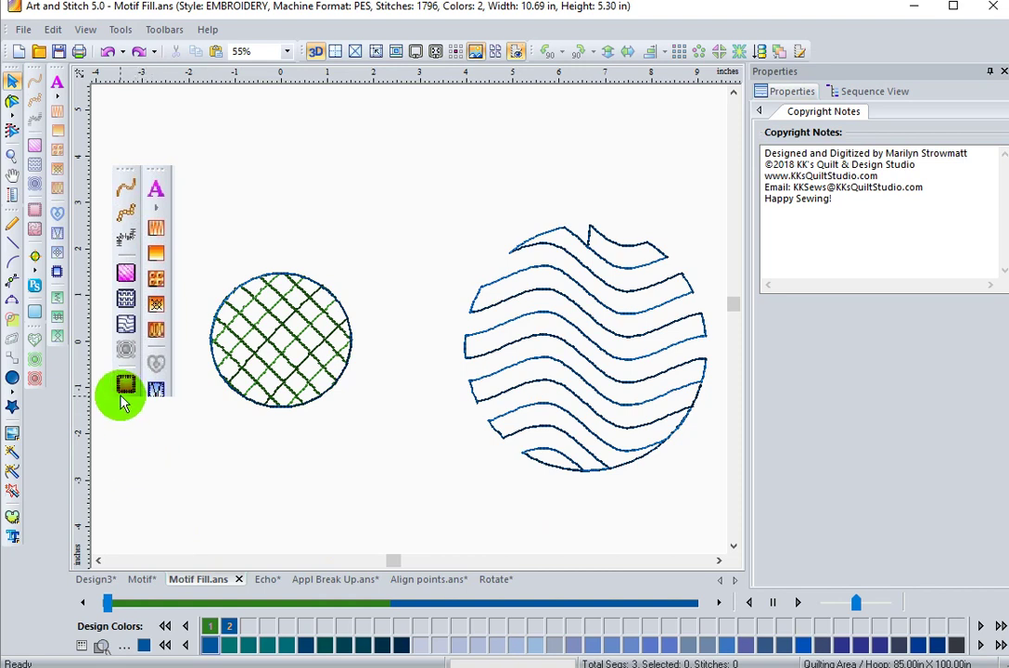
{"action": "left_click", "coordinate": [247, 378]}
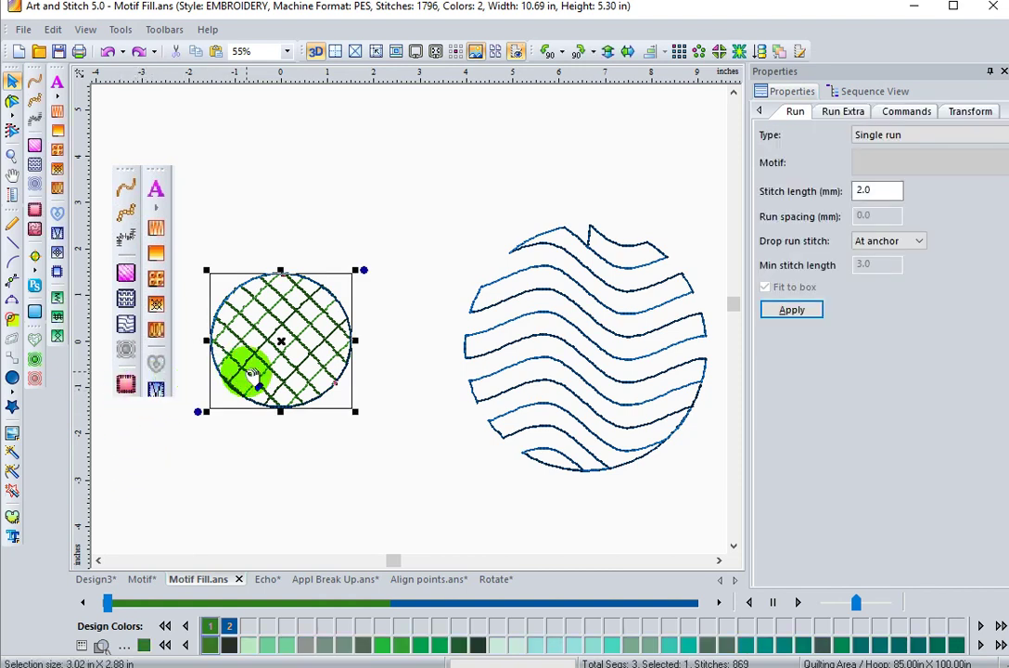
- Place a 16 × 16 in cross hatch pattern from the Creative Fills library behind the circles
{"action": "left_click", "coordinate": [12, 410]}
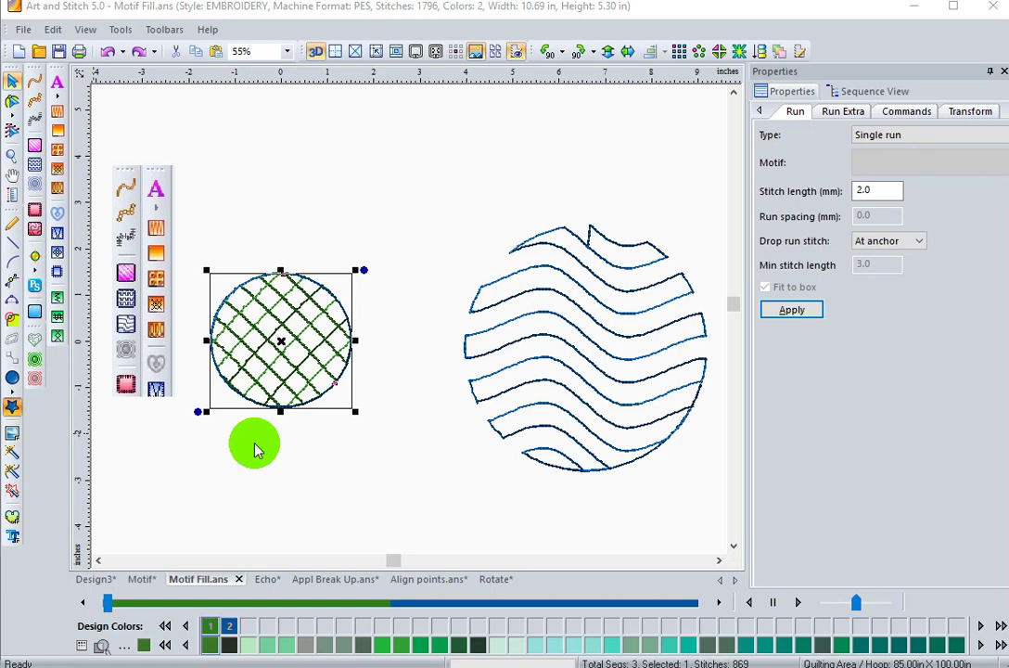
{"action": "left_click", "coordinate": [257, 450]}
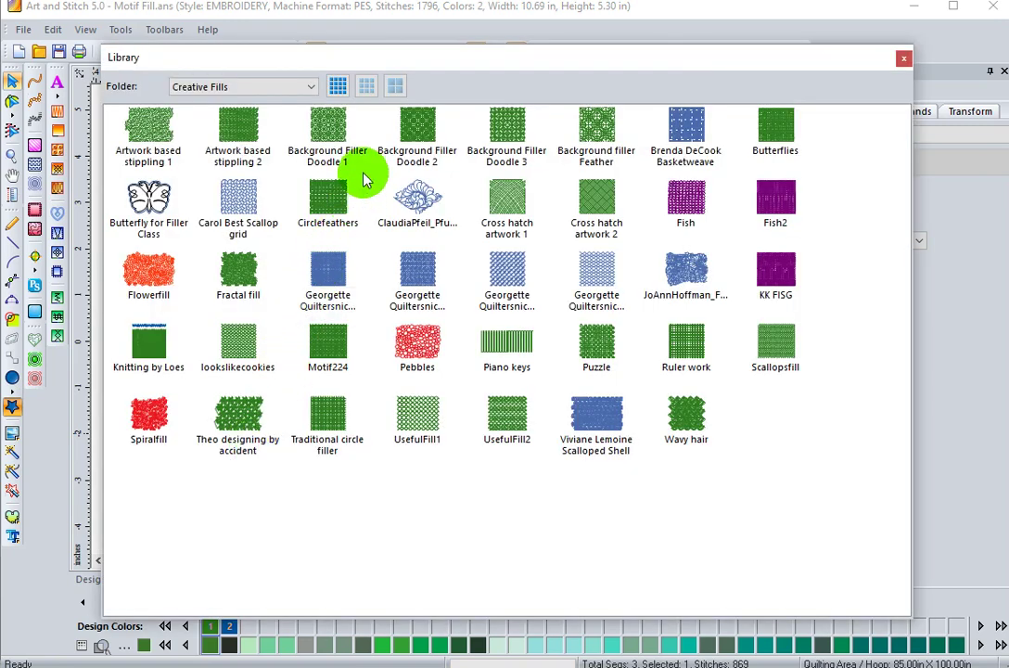
{"action": "left_click", "coordinate": [368, 87]}
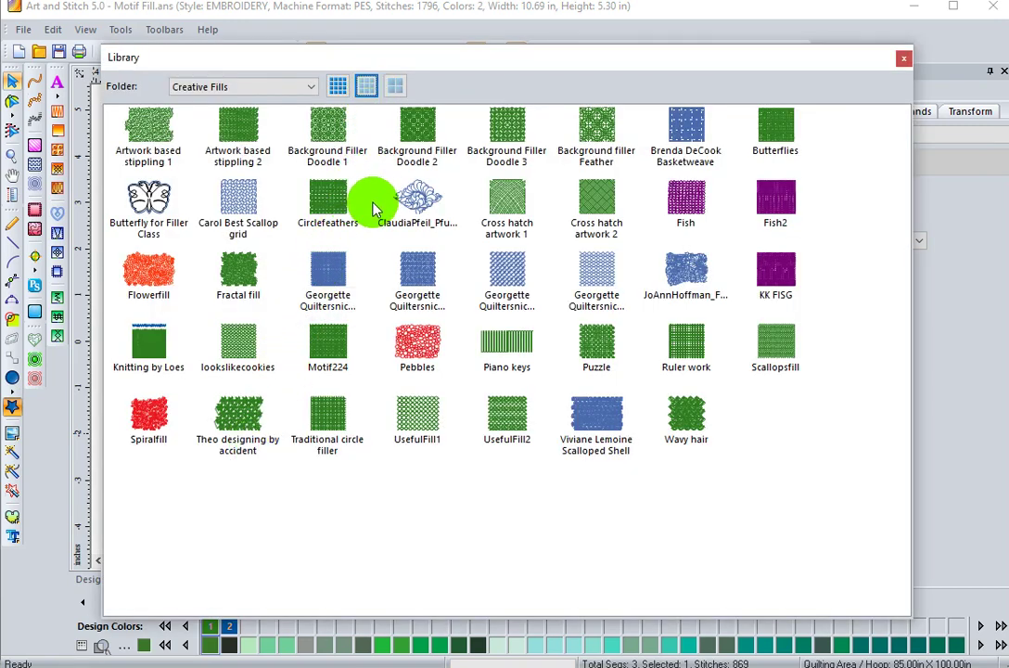
{"action": "mouse_move", "coordinate": [344, 283]}
{"action": "left_mouse_down"}
{"action": "mouse_move", "coordinate": [336, 325]}
{"action": "mouse_move", "coordinate": [408, 378]}
{"action": "mouse_move", "coordinate": [176, 408]}
{"action": "mouse_move", "coordinate": [267, 408]}
{"action": "left_mouse_up"}
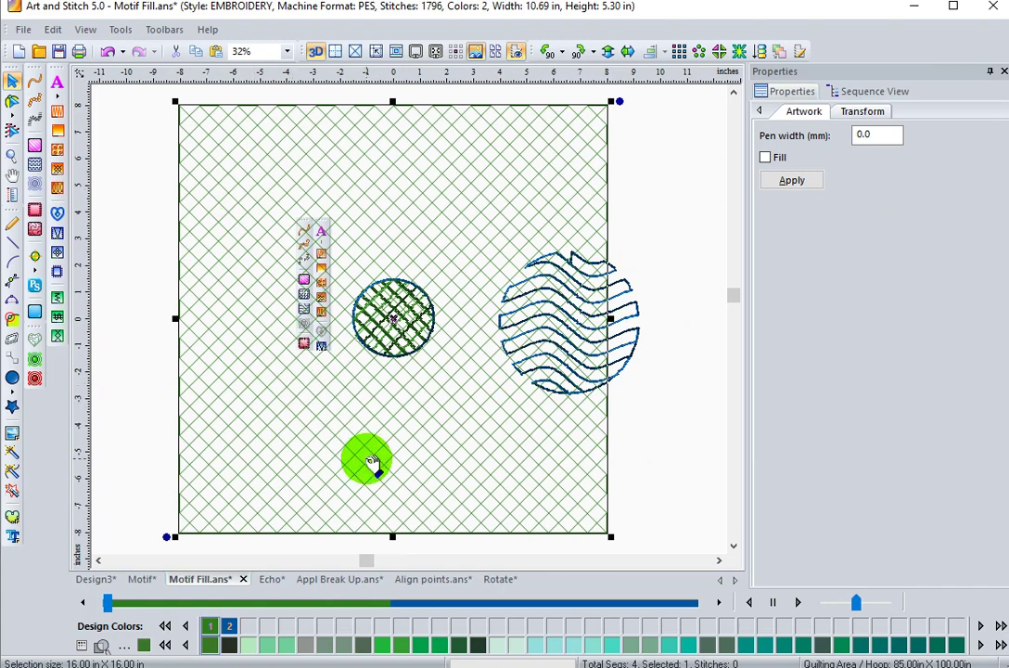
- Draw a circle over the crosshatch's lower-left area and clip the crosshatch to it with Creative Fill
{"action": "left_click", "coordinate": [12, 378]}
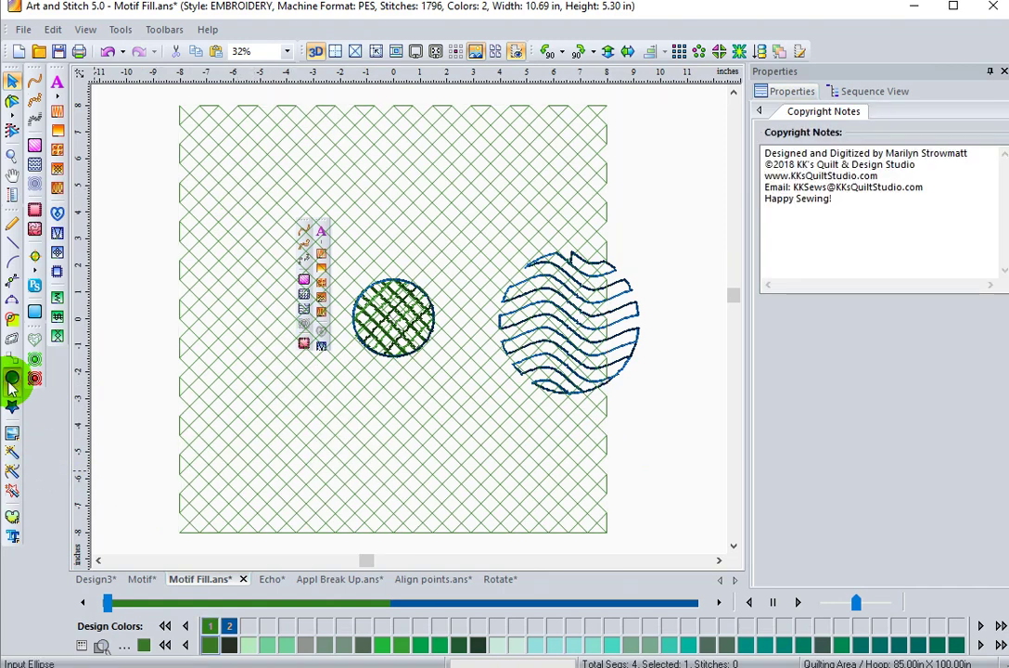
{"action": "left_click_drag", "start_coordinate": [240, 332], "coordinate": [452, 525]}
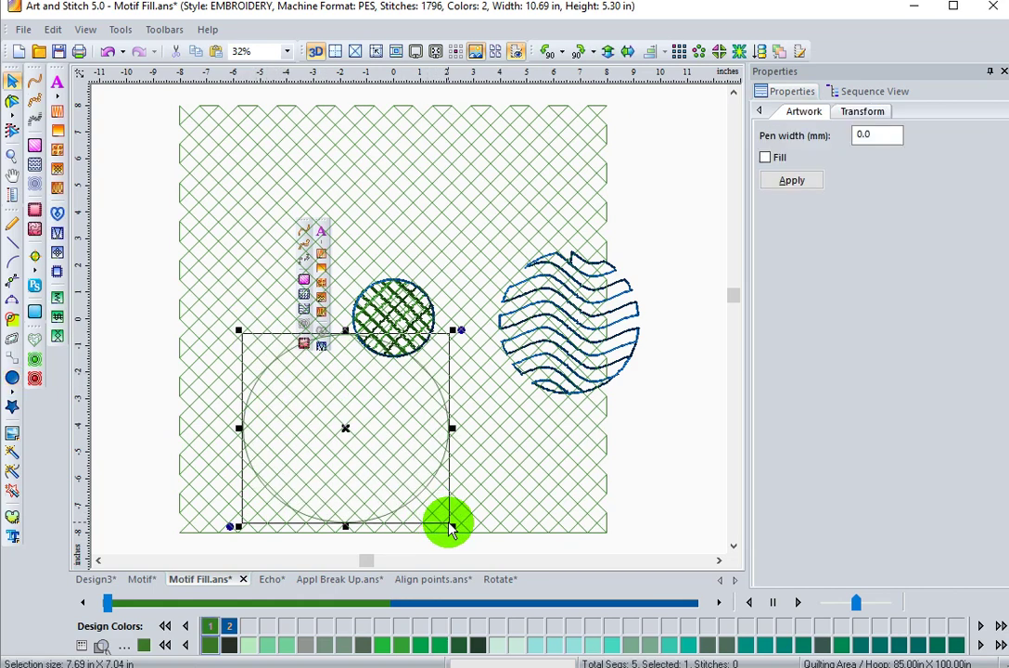
{"action": "left_click", "coordinate": [854, 95]}
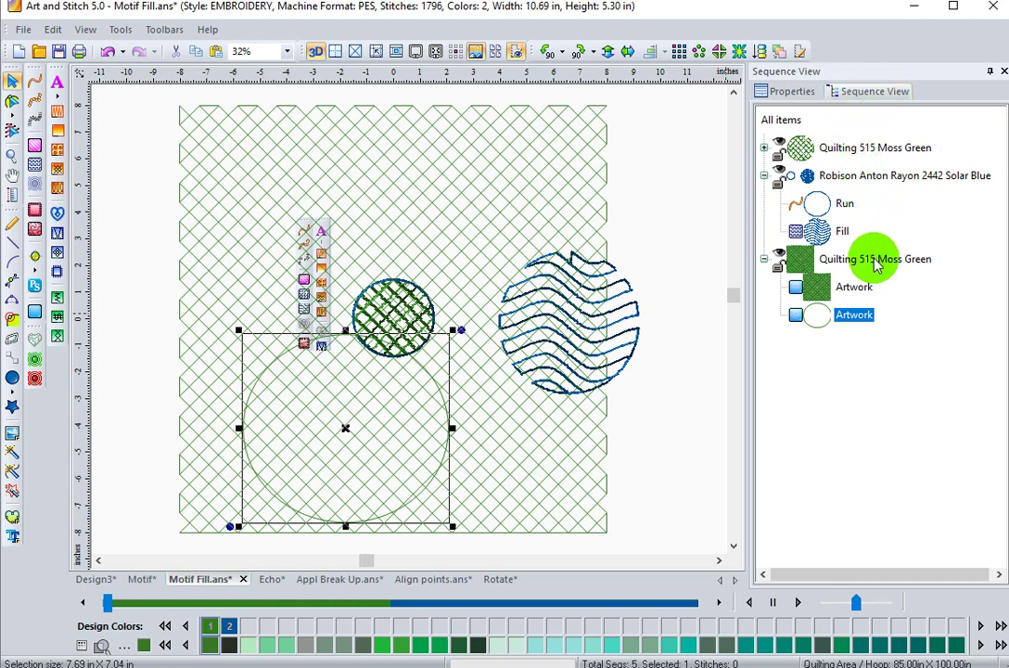
{"action": "left_click", "coordinate": [864, 318]}
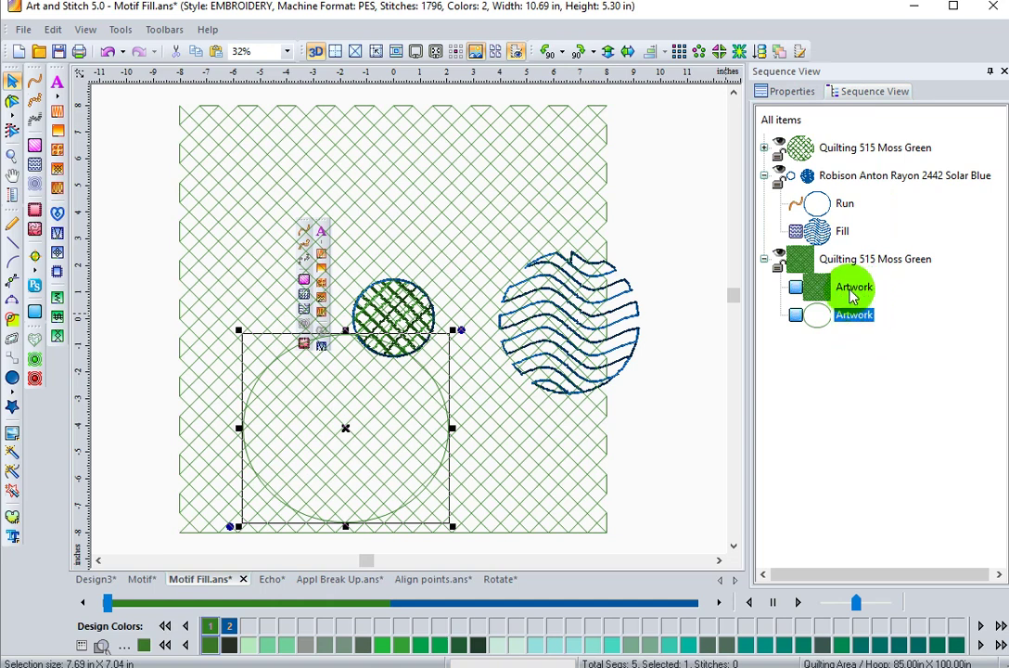
{"action": "left_click", "coordinate": [851, 289], "text": "ctrl"}
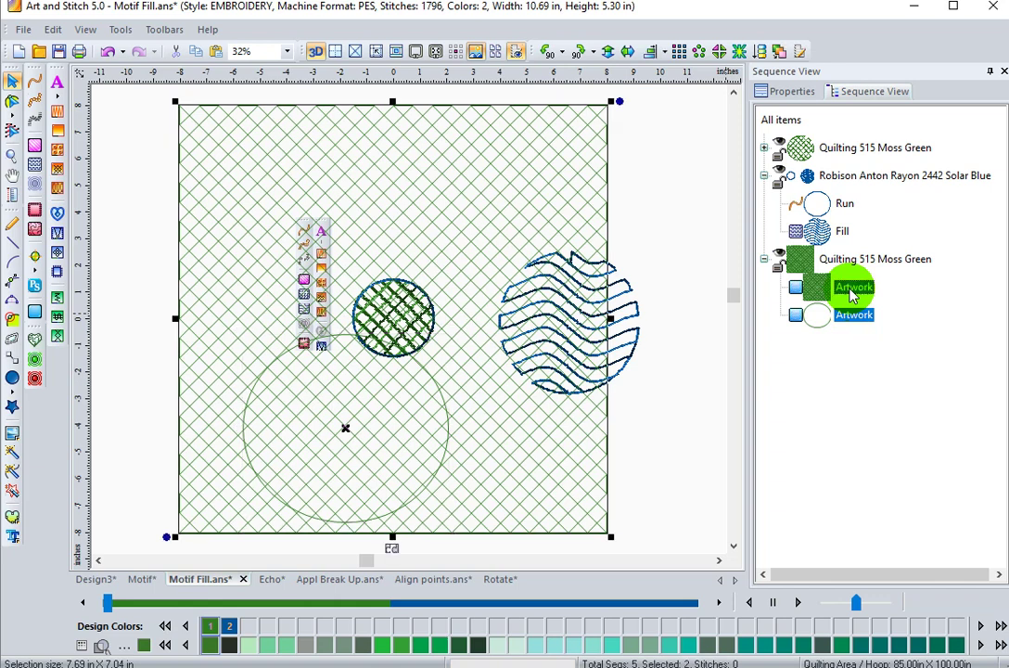
{"action": "left_click", "coordinate": [34, 342]}
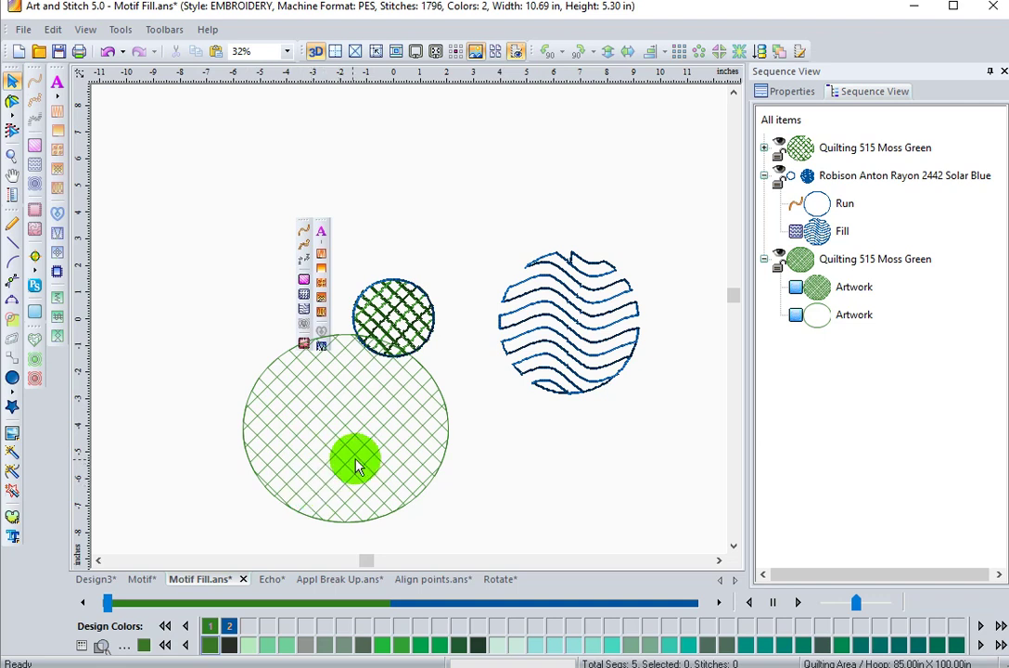
- Draw a large ellipse near the top of the design and give it a green lattice motif fill
{"action": "left_click", "coordinate": [564, 380]}
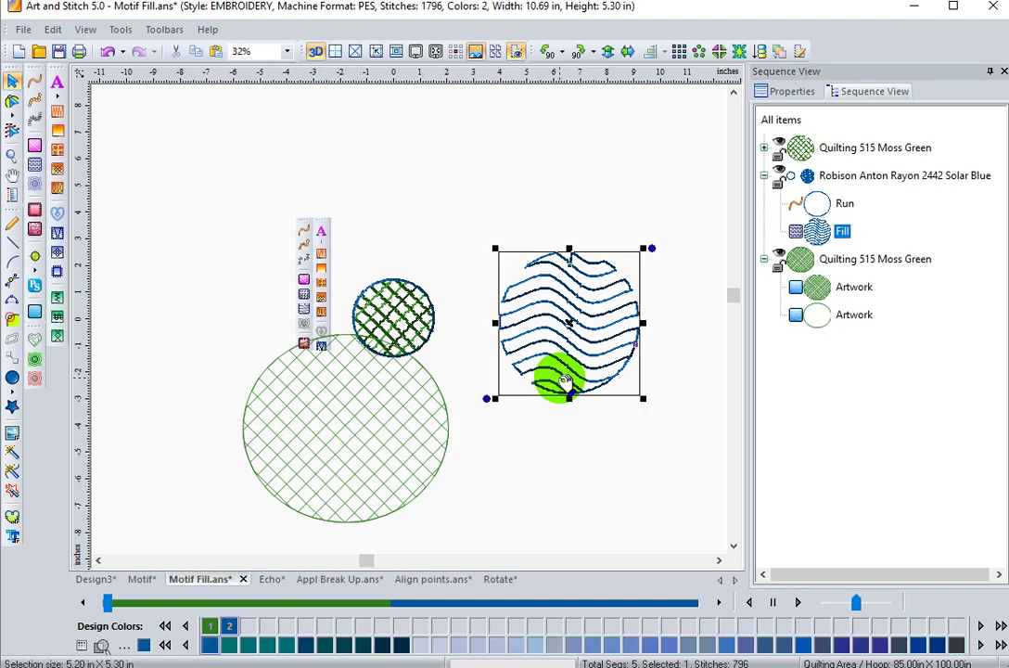
{"action": "left_click", "coordinate": [13, 379]}
{"action": "mouse_move", "coordinate": [387, 120]}
{"action": "left_mouse_down"}
{"action": "mouse_move", "coordinate": [578, 270]}
{"action": "mouse_move", "coordinate": [621, 323]}
{"action": "left_mouse_up"}
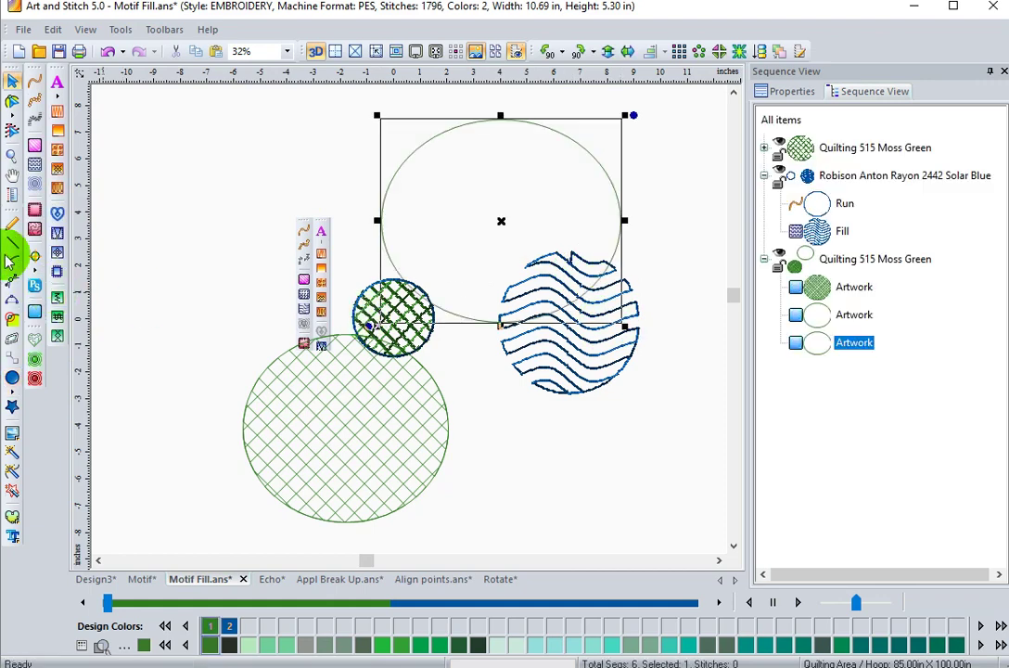
{"action": "left_click", "coordinate": [34, 160]}
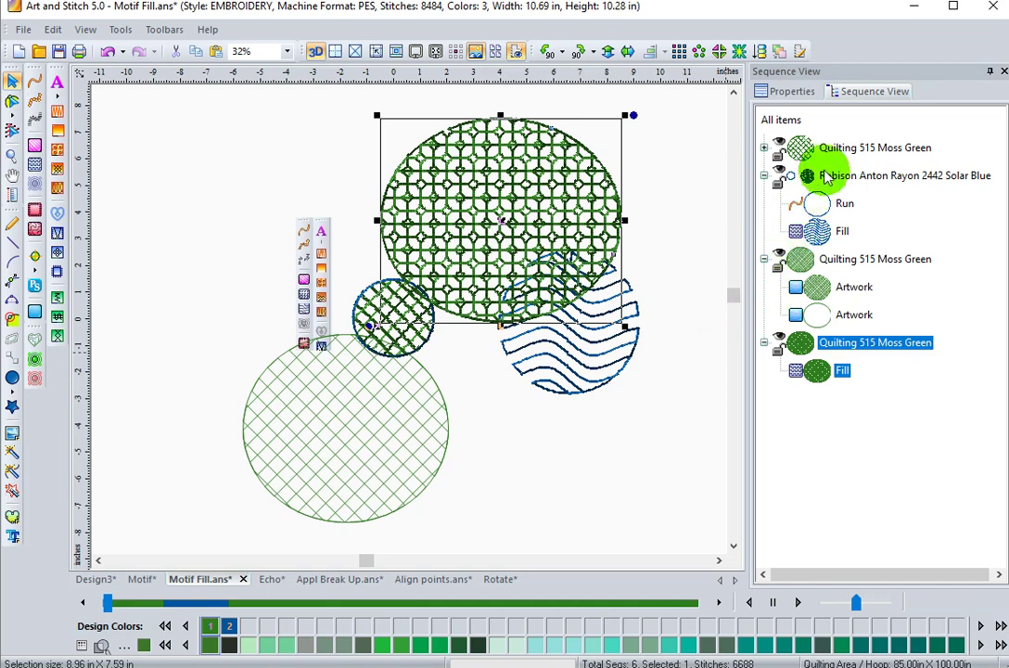
- Change the top circle's motif fill to the Line pattern and move the circle slightly upward
{"action": "left_click", "coordinate": [793, 92]}
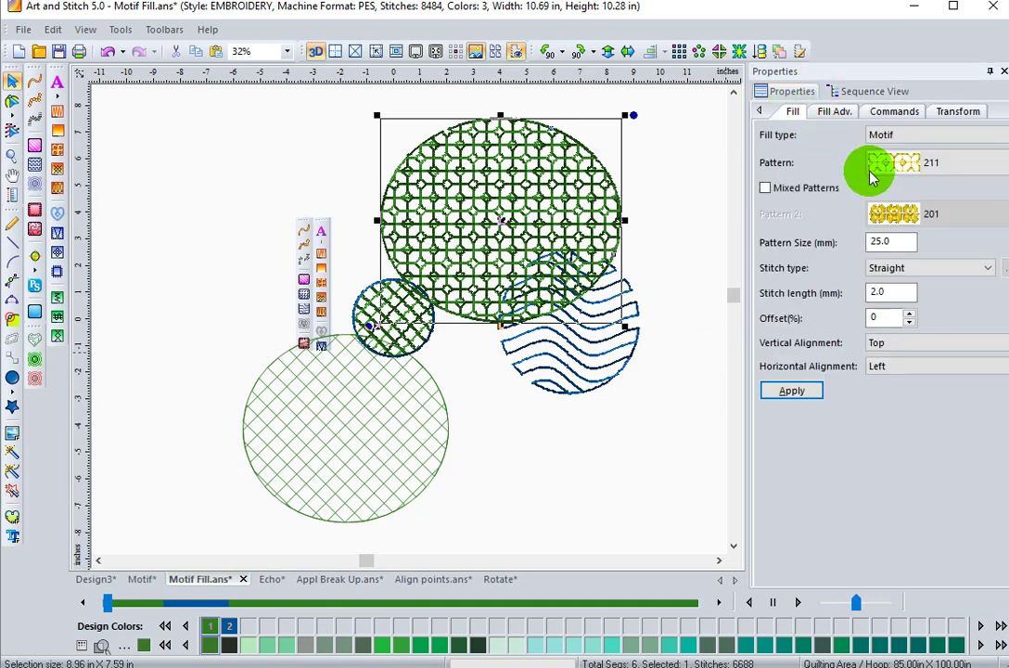
{"action": "left_click", "coordinate": [915, 166]}
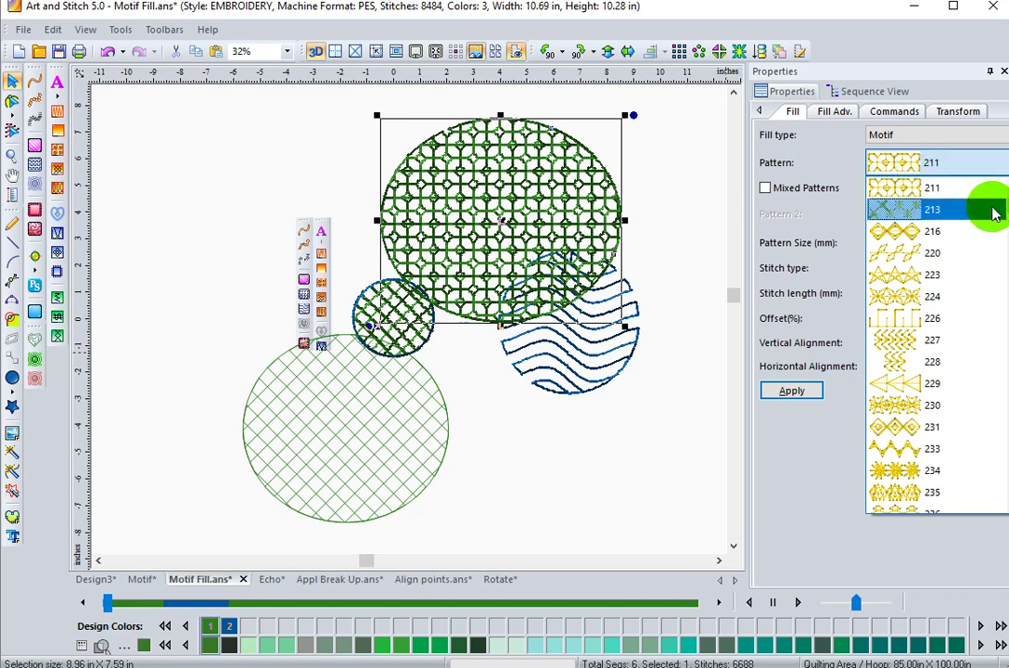
{"action": "scroll", "coordinate": [934, 343], "scroll_direction": "up", "scroll_amount": 3}
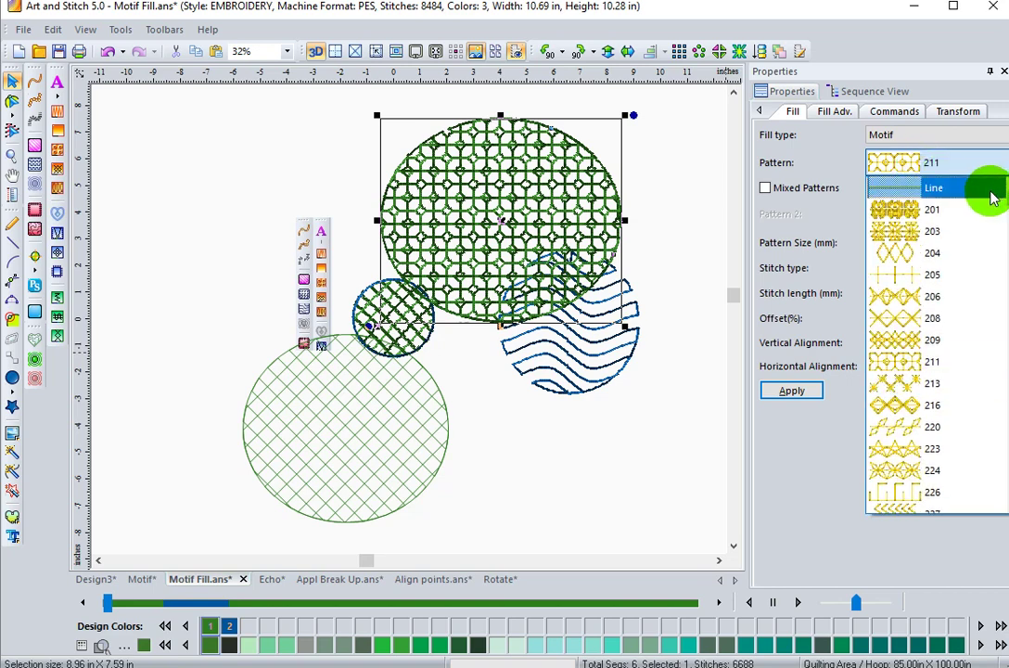
{"action": "left_click", "coordinate": [913, 191]}
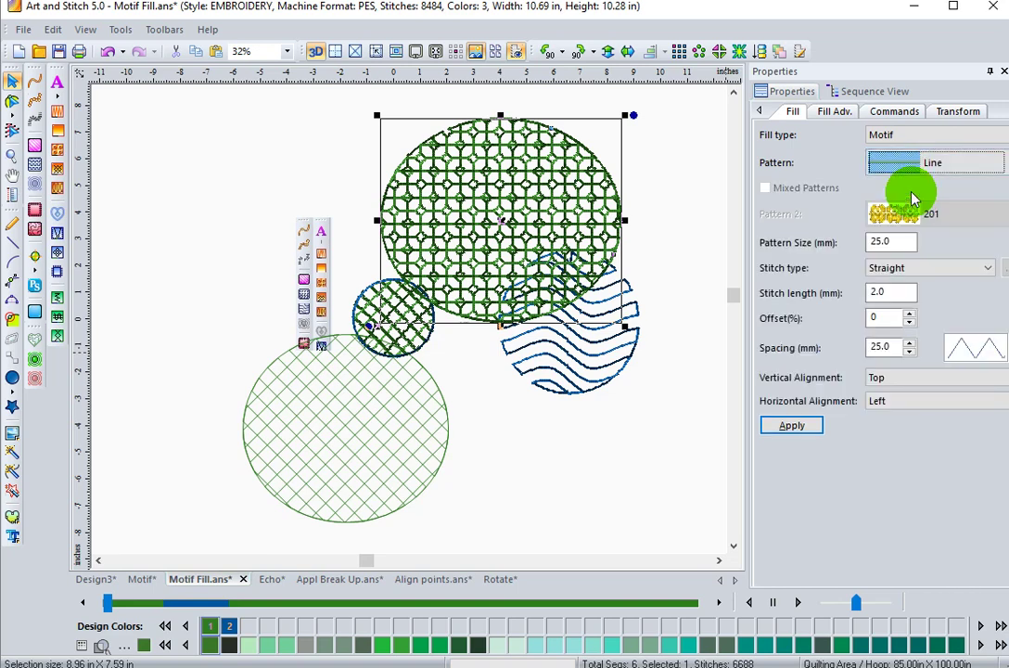
{"action": "left_click", "coordinate": [792, 427]}
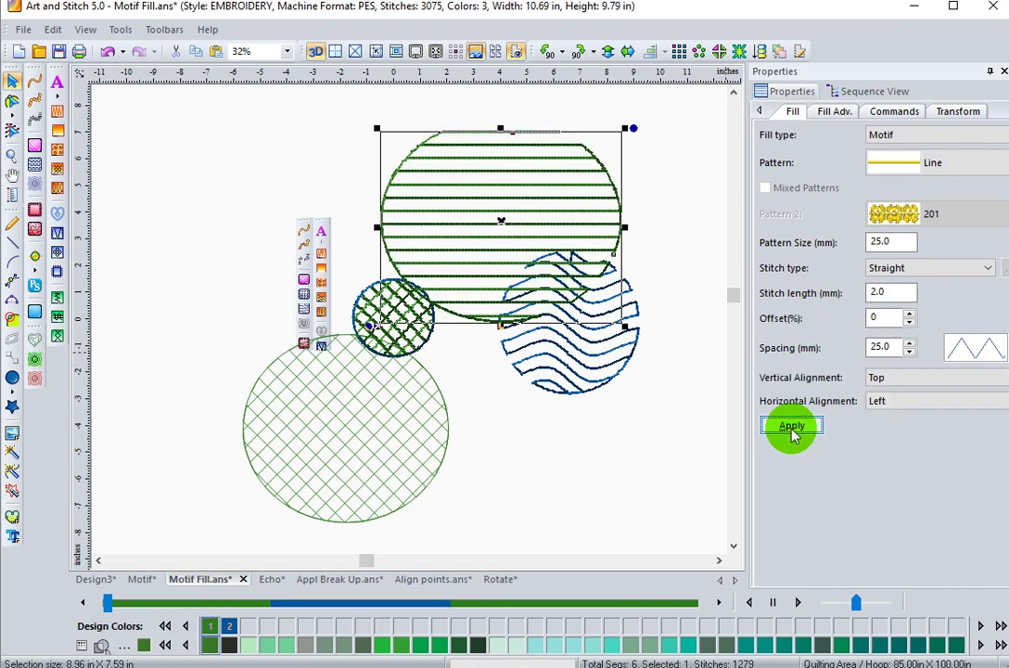
{"action": "left_click_drag", "start_coordinate": [489, 241], "coordinate": [477, 209]}
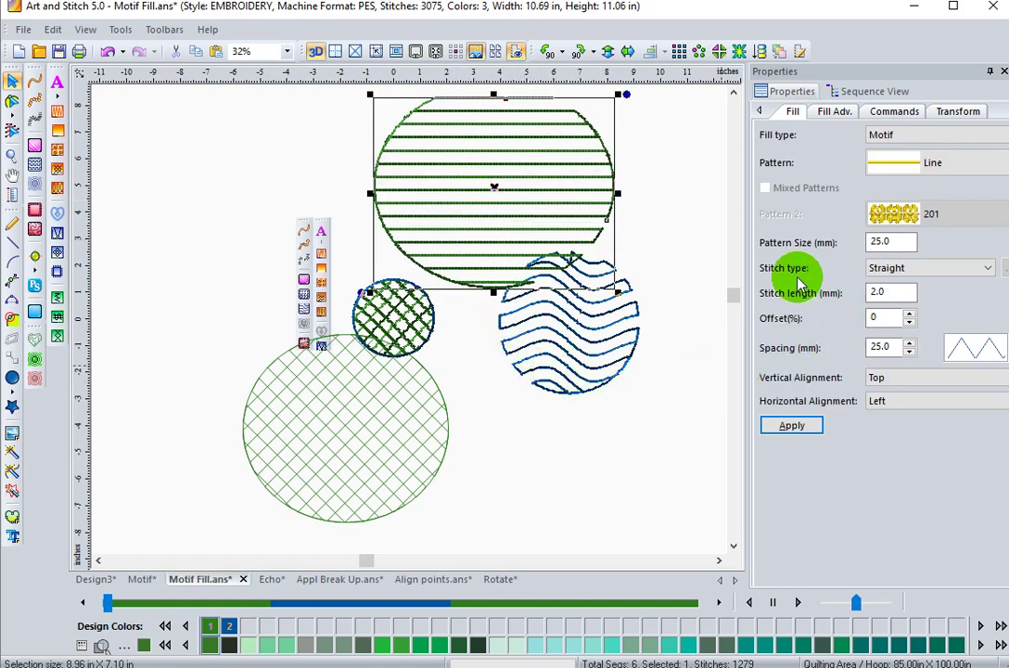
- Switch the top circle's Line fill stitch type to Wave and apply it
{"action": "left_click", "coordinate": [937, 268]}
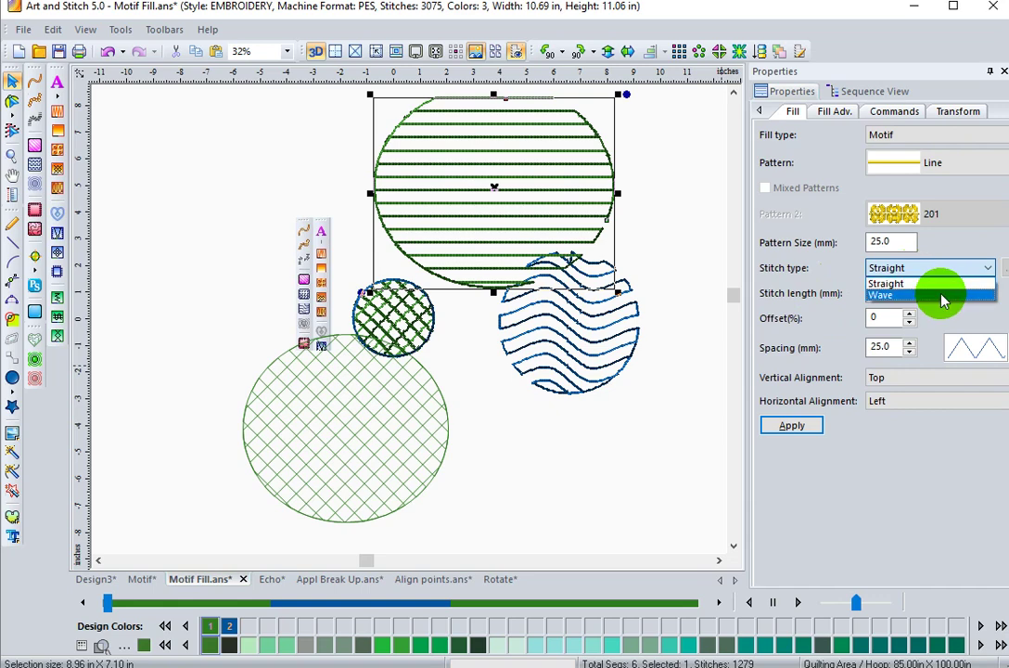
{"action": "left_click", "coordinate": [942, 297]}
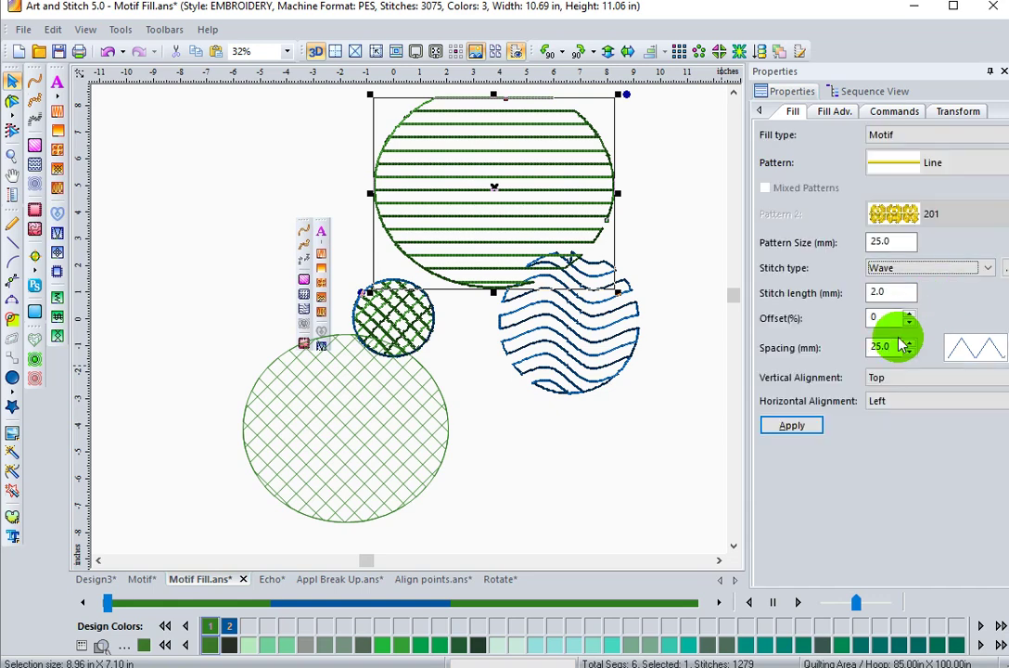
{"action": "left_click", "coordinate": [779, 434]}
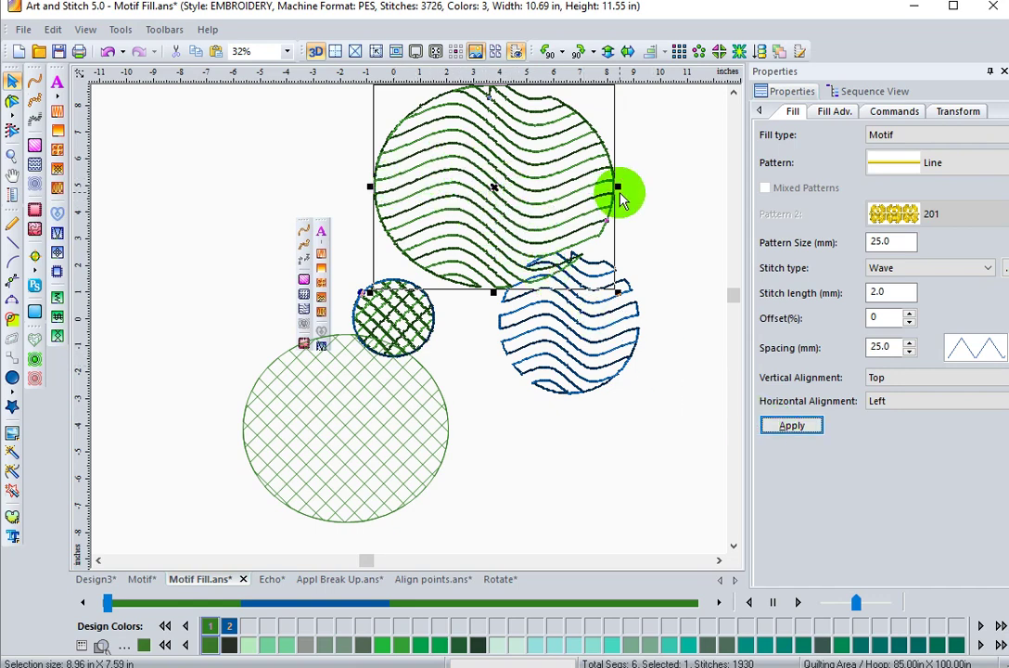
- With the Reshape tool, drag two motif line nodes into a deeper S-curve, applying each change
{"action": "left_click", "coordinate": [14, 104]}
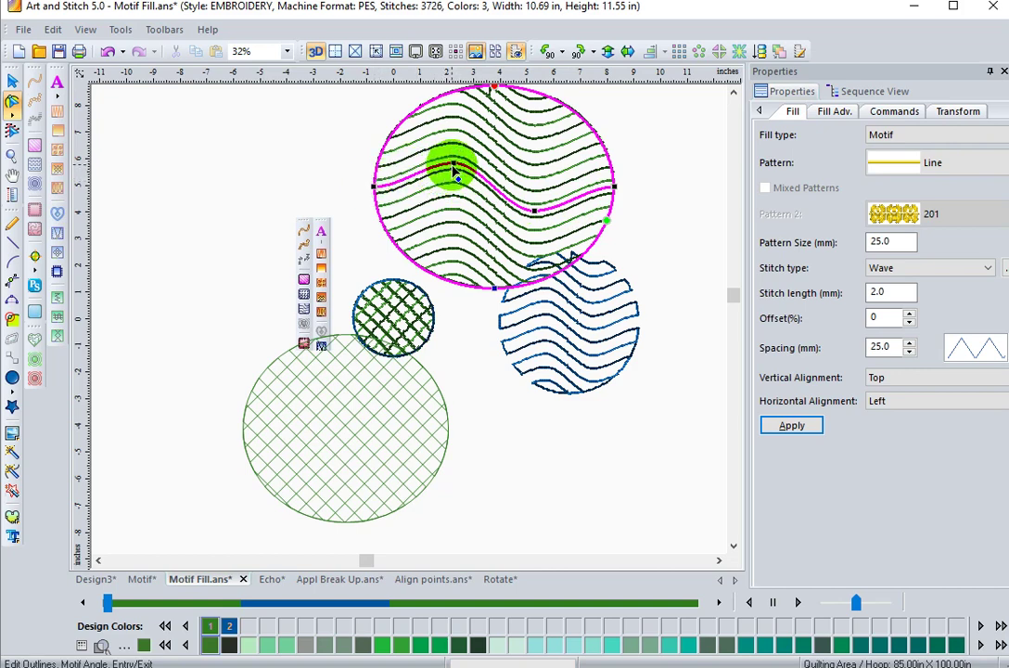
{"action": "mouse_move", "coordinate": [453, 164]}
{"action": "left_mouse_down"}
{"action": "mouse_move", "coordinate": [447, 189]}
{"action": "mouse_move", "coordinate": [457, 151]}
{"action": "left_mouse_up"}
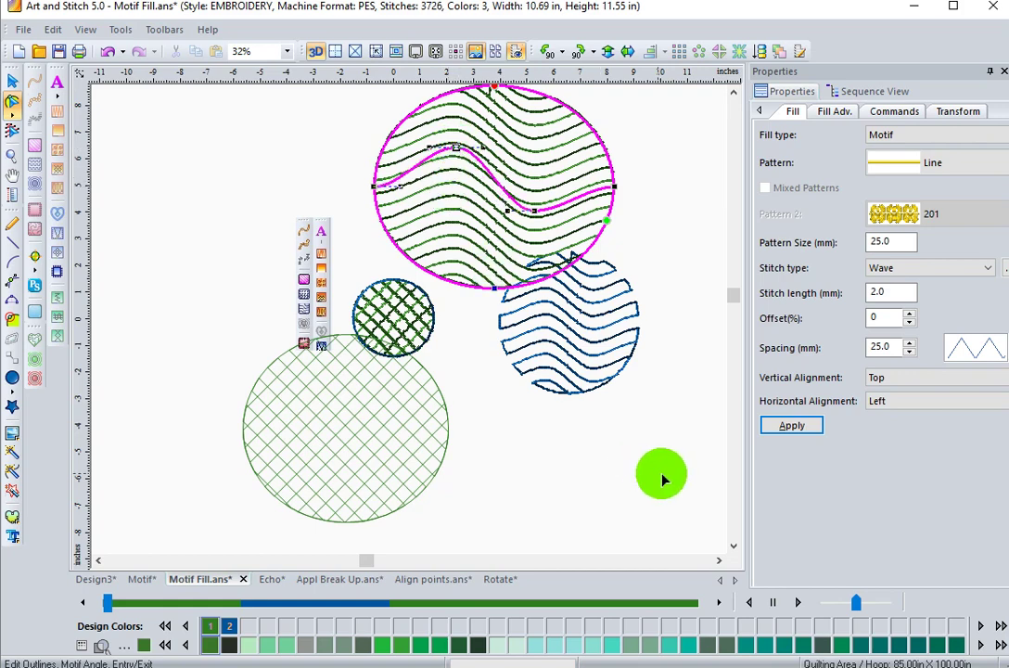
{"action": "left_click", "coordinate": [771, 429]}
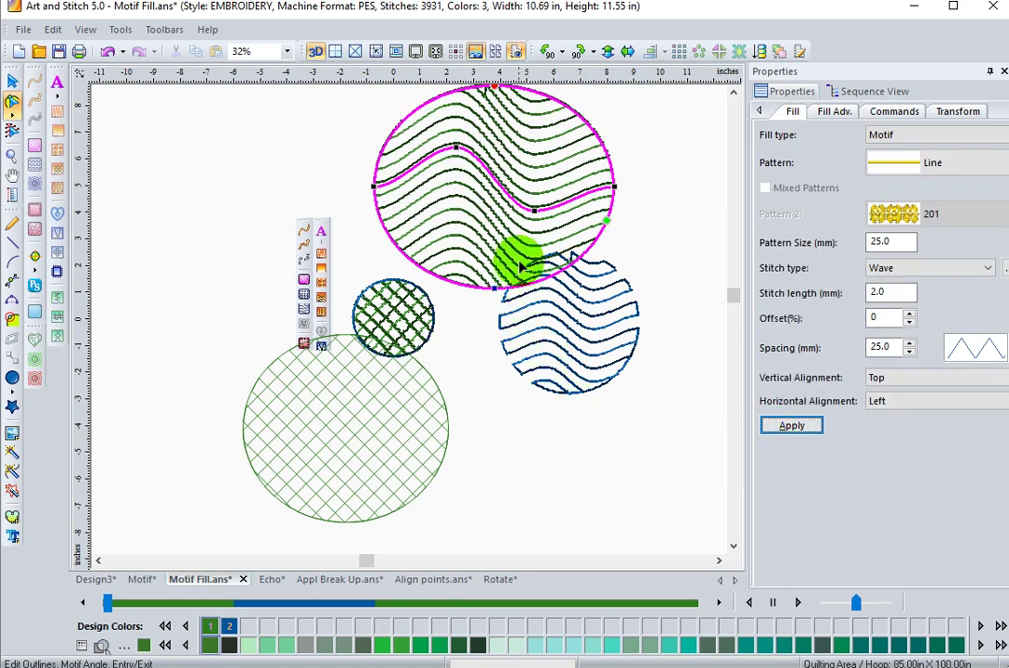
{"action": "left_click", "coordinate": [534, 212]}
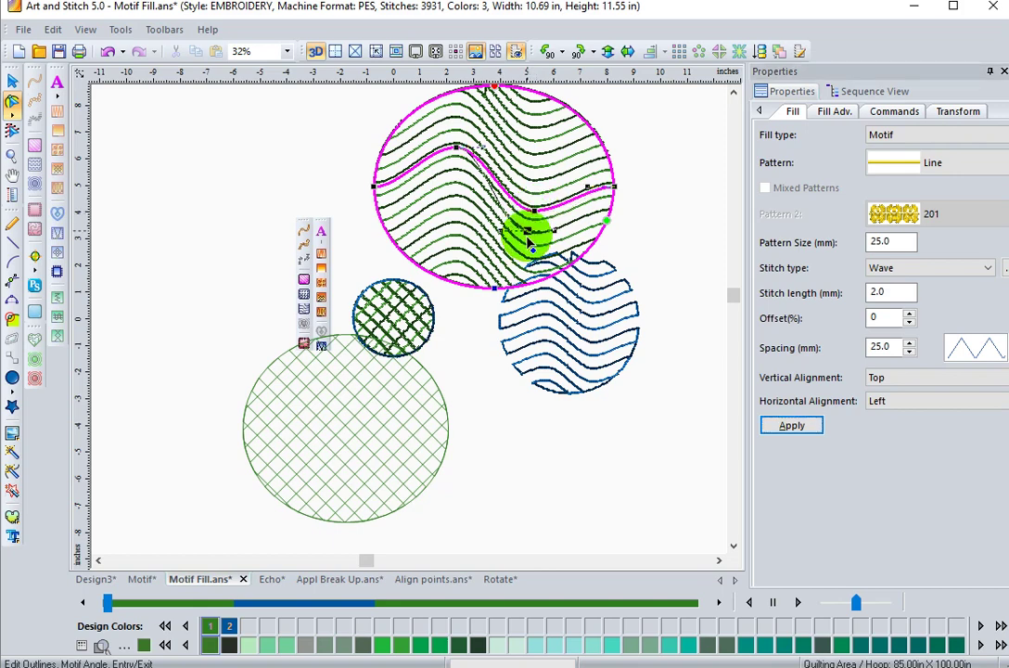
{"action": "left_click_drag", "start_coordinate": [527, 238], "coordinate": [529, 232]}
{"action": "left_click", "coordinate": [782, 423]}
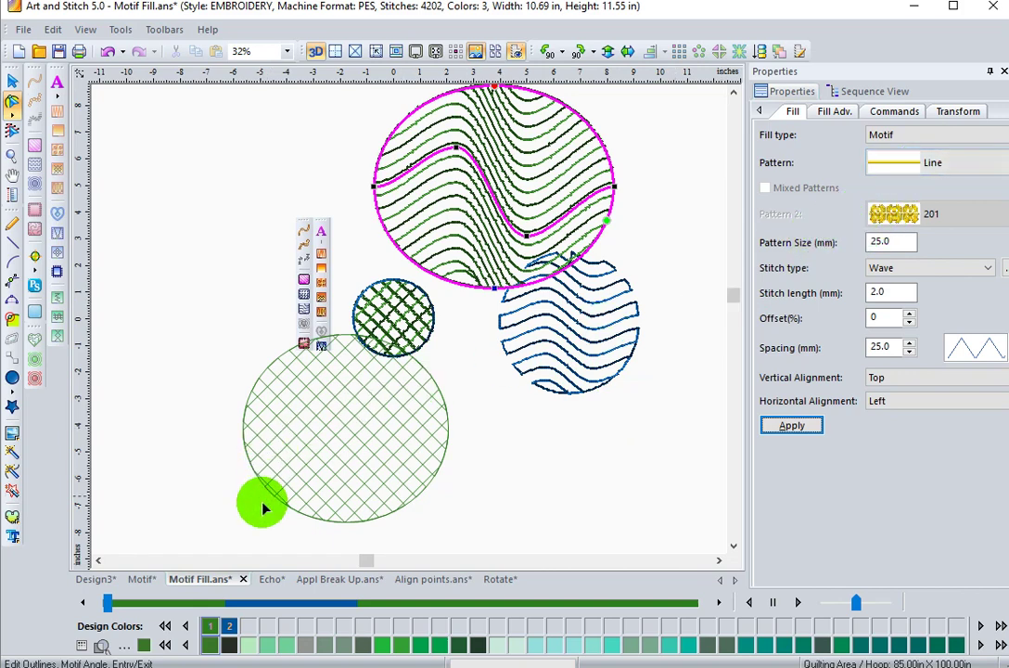
- Open the Echo design and show its object list
{"action": "left_click", "coordinate": [269, 581]}
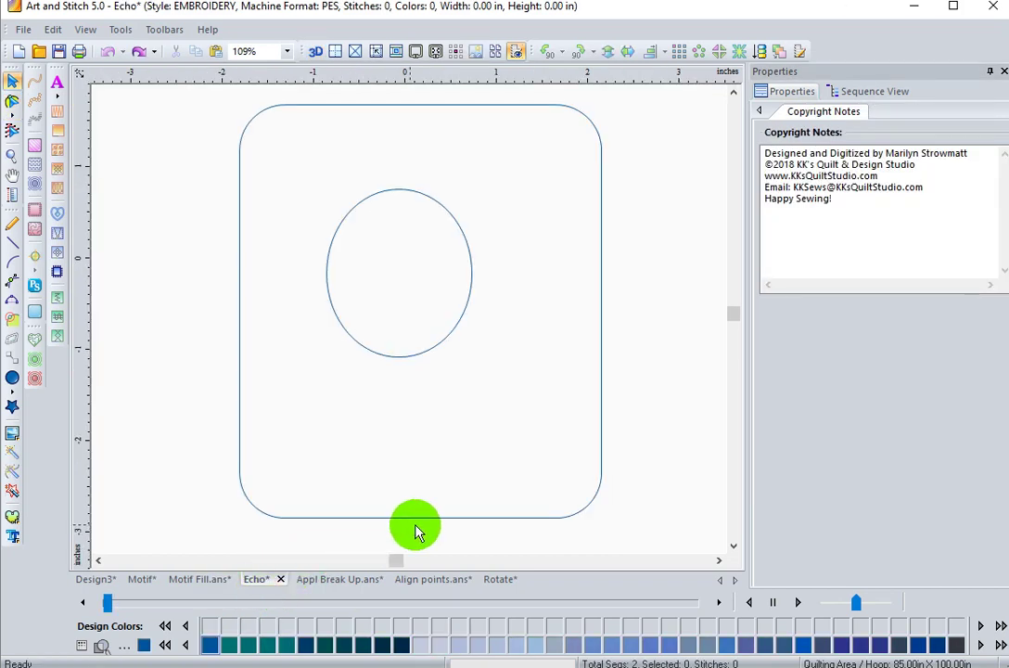
{"action": "left_click", "coordinate": [866, 92]}
{"action": "left_click_drag", "start_coordinate": [834, 204], "coordinate": [457, 358]}
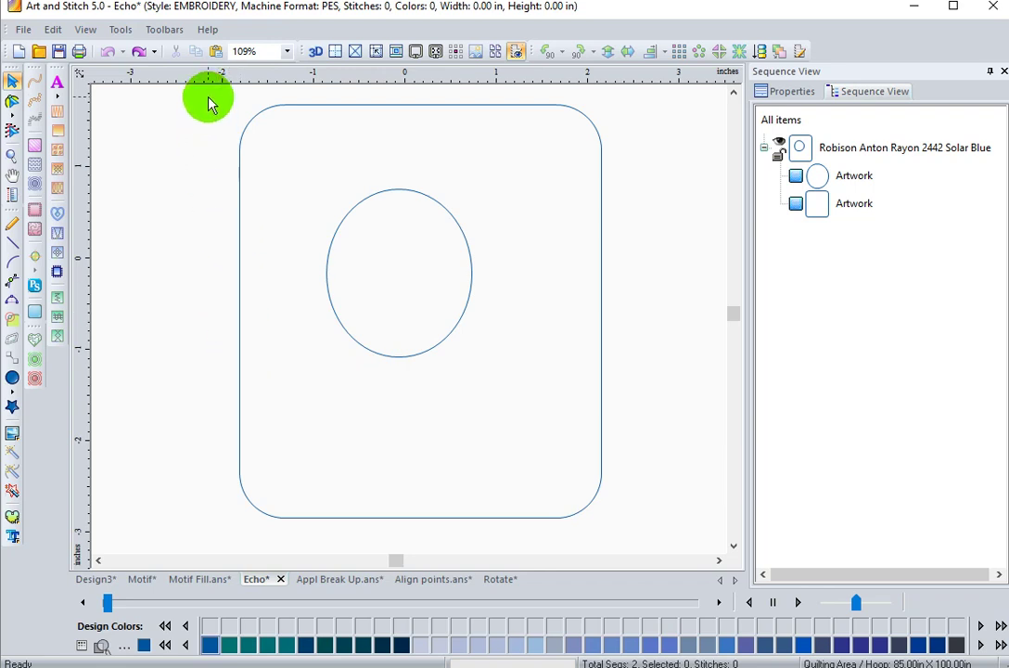
- Combine the rounded rectangle and oval with Transform Artwork > Exclude, then select the merged shape
{"action": "left_click_drag", "start_coordinate": [208, 97], "coordinate": [628, 555]}
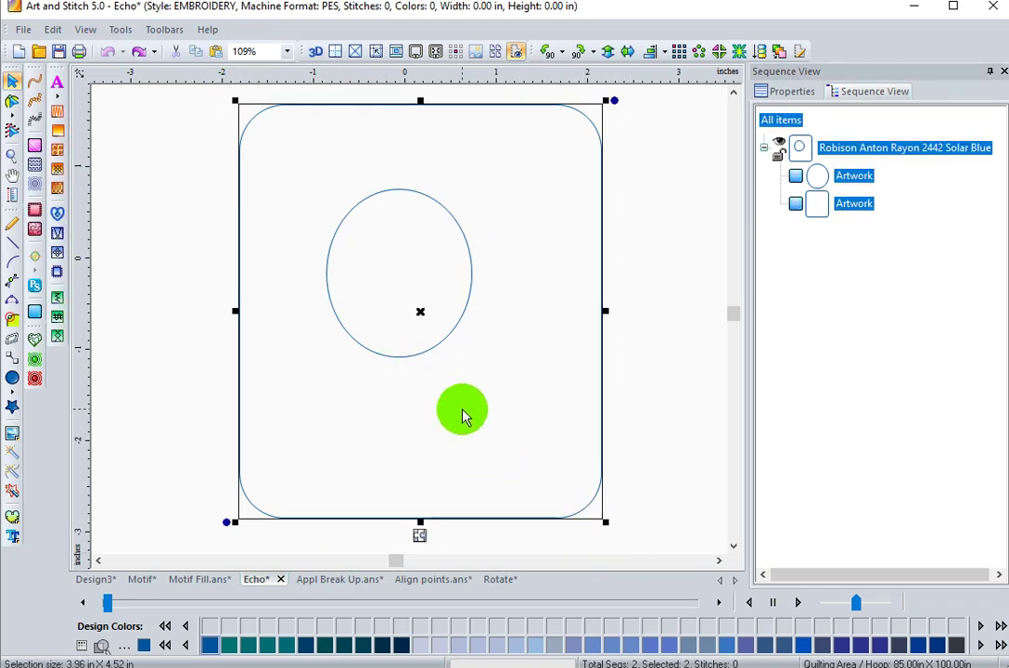
{"action": "right_click", "coordinate": [474, 471]}
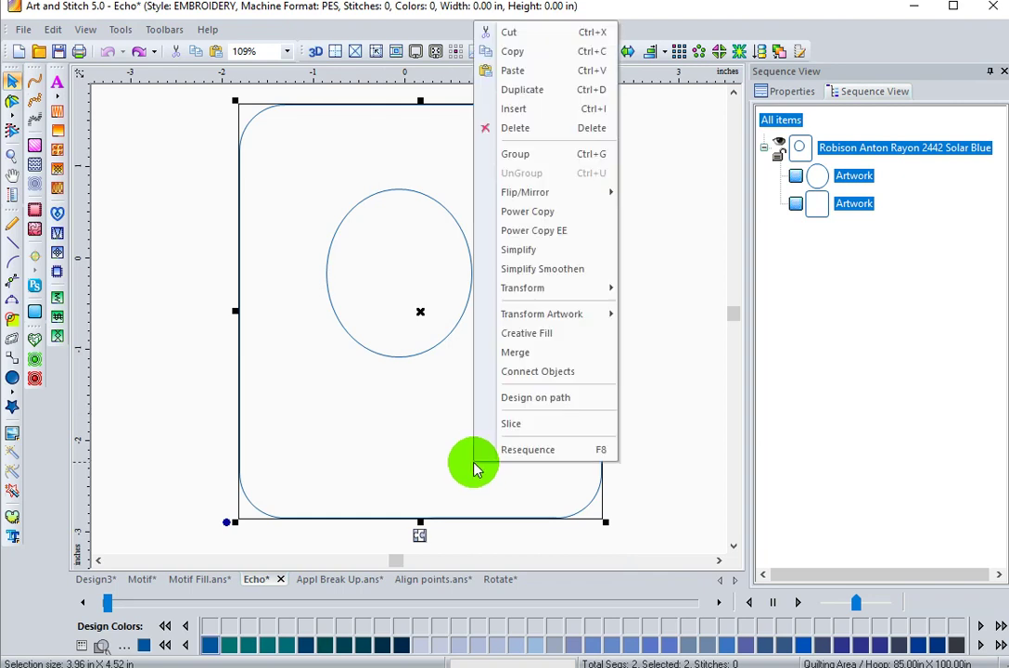
{"action": "mouse_move", "coordinate": [563, 315]}
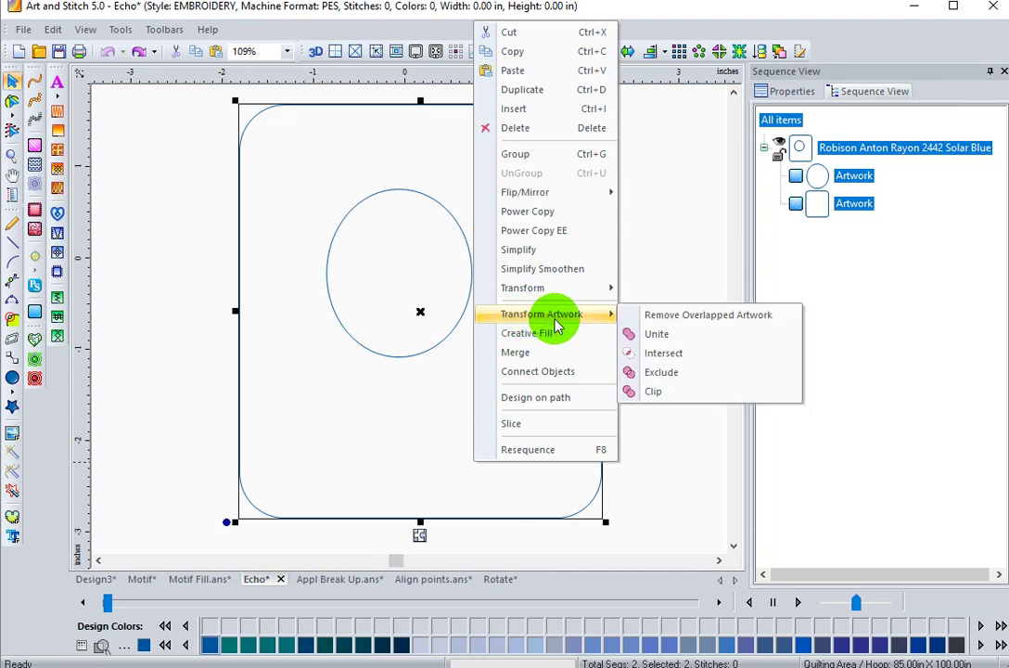
{"action": "left_click", "coordinate": [671, 374]}
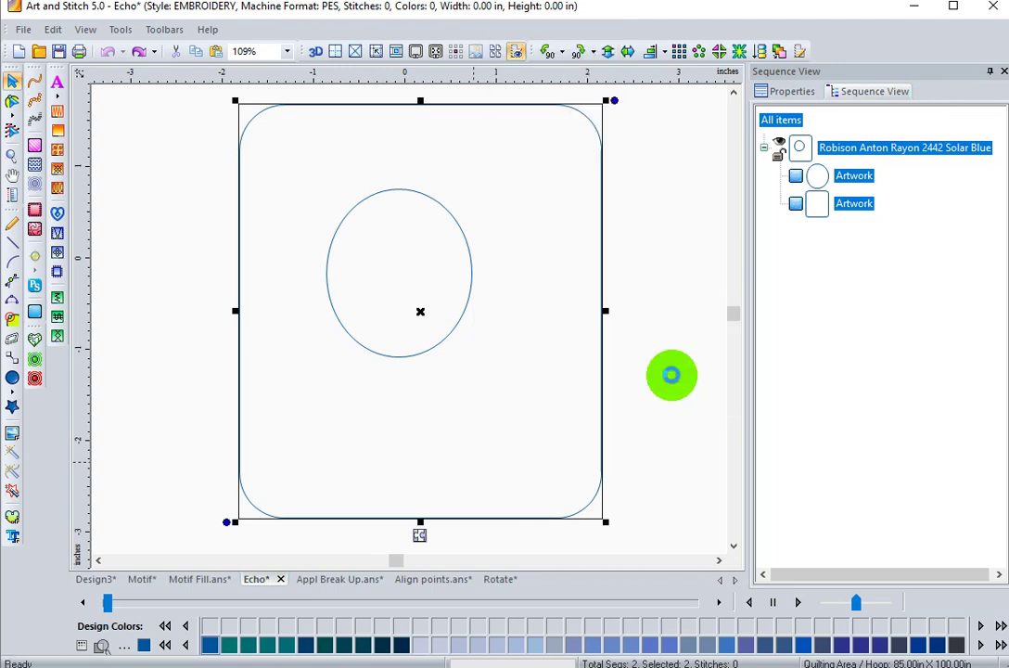
{"action": "left_click", "coordinate": [766, 149]}
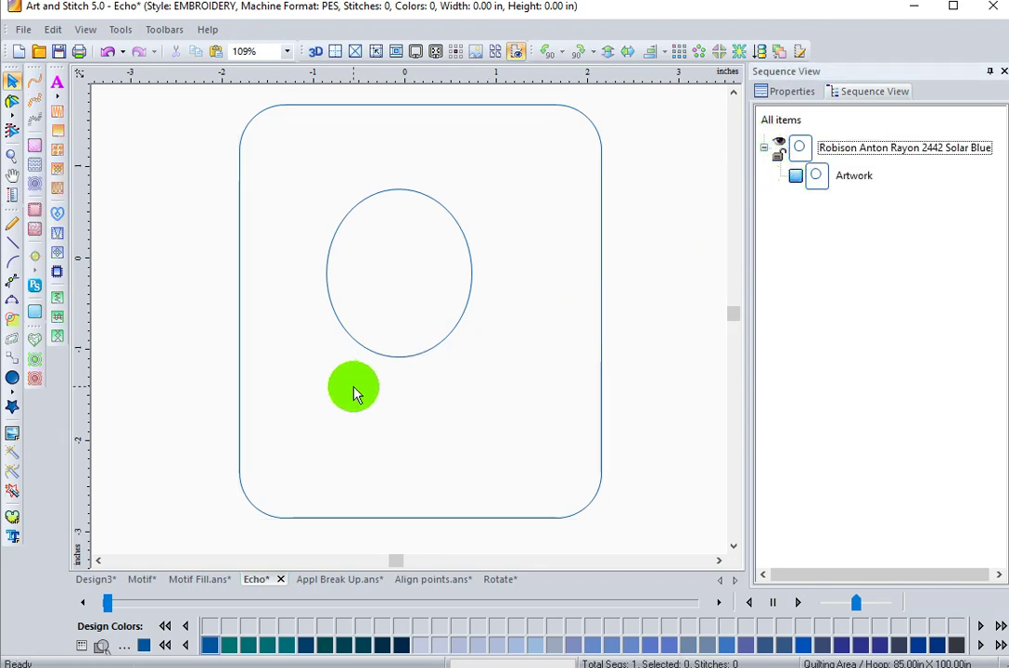
{"action": "left_click", "coordinate": [392, 353]}
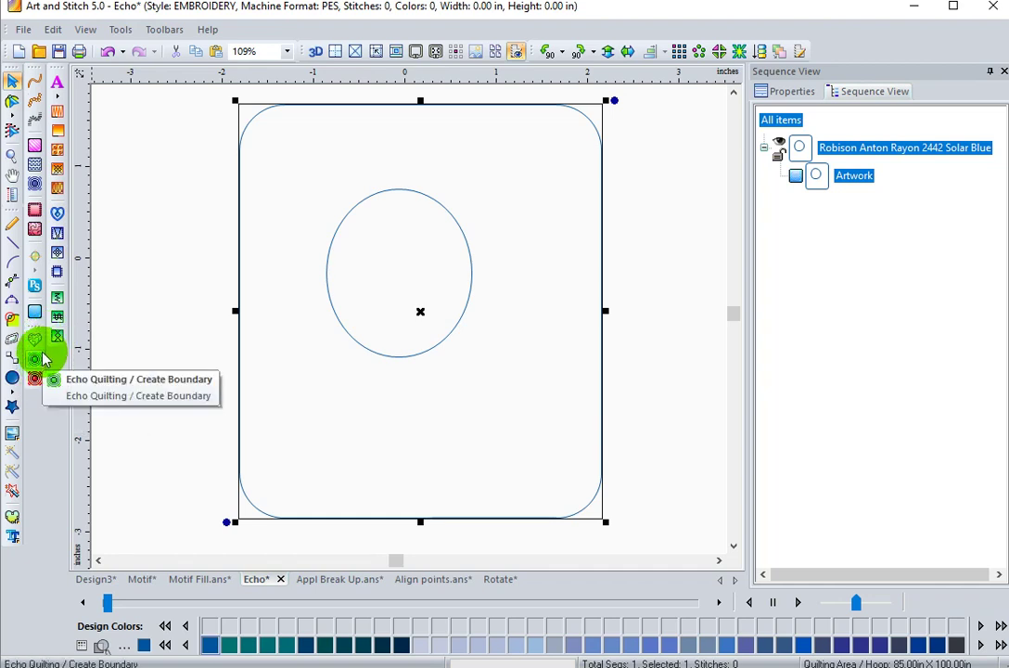
- Apply Artwork Echo Fill to the shape, keeping the 0.25 in echo distance
{"action": "left_click", "coordinate": [36, 184]}
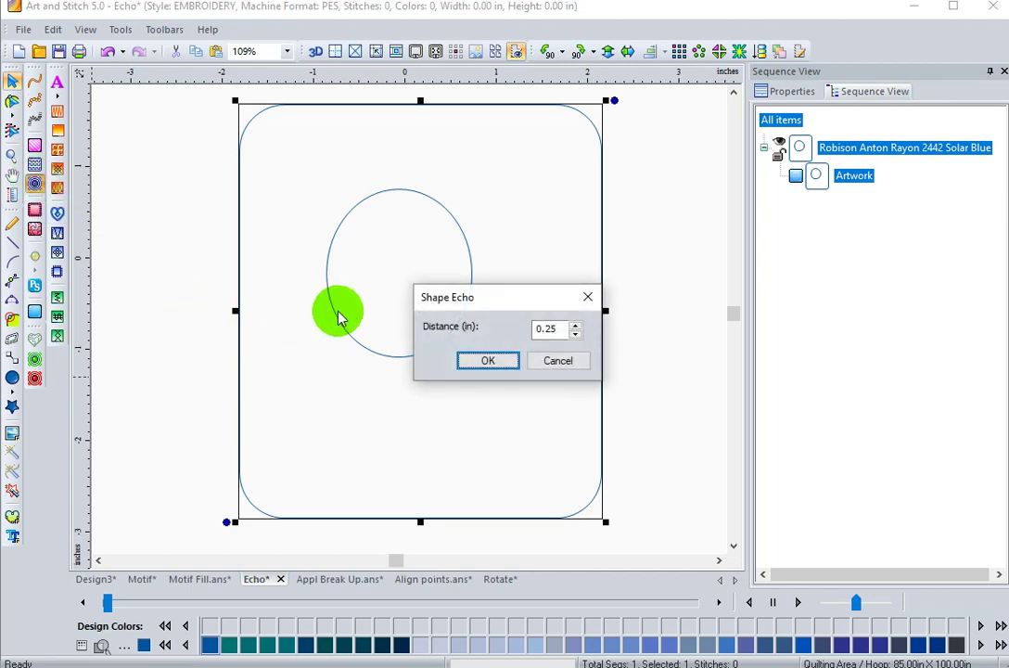
{"action": "left_click", "coordinate": [477, 361]}
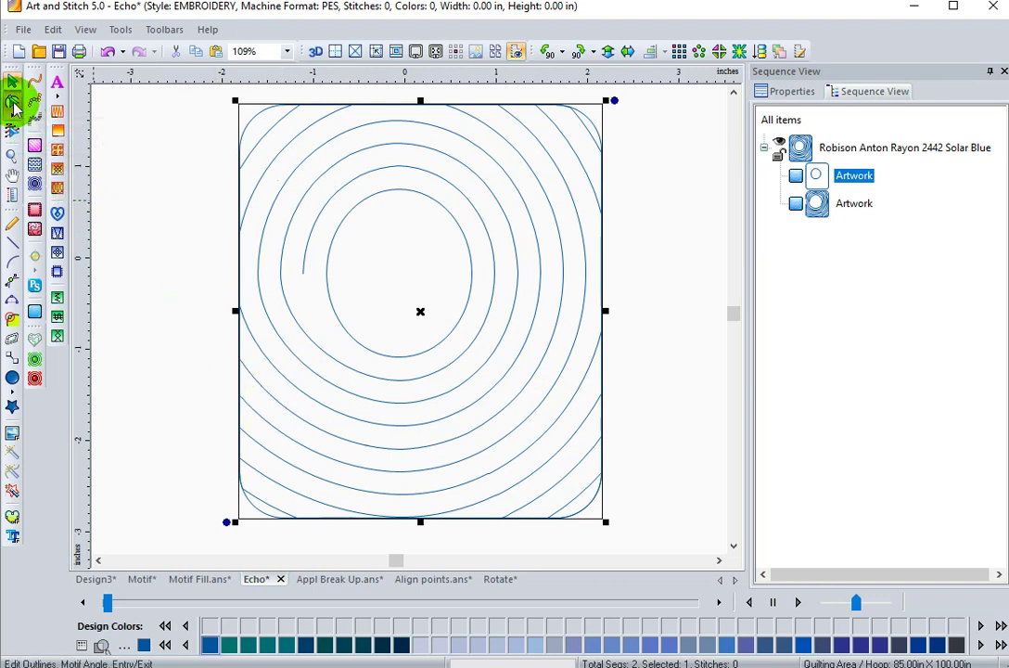
- With Edit Outlines, drag the echo spiral's inner start node down-right beside the oval
{"action": "left_click", "coordinate": [13, 106]}
{"action": "left_click", "coordinate": [273, 270]}
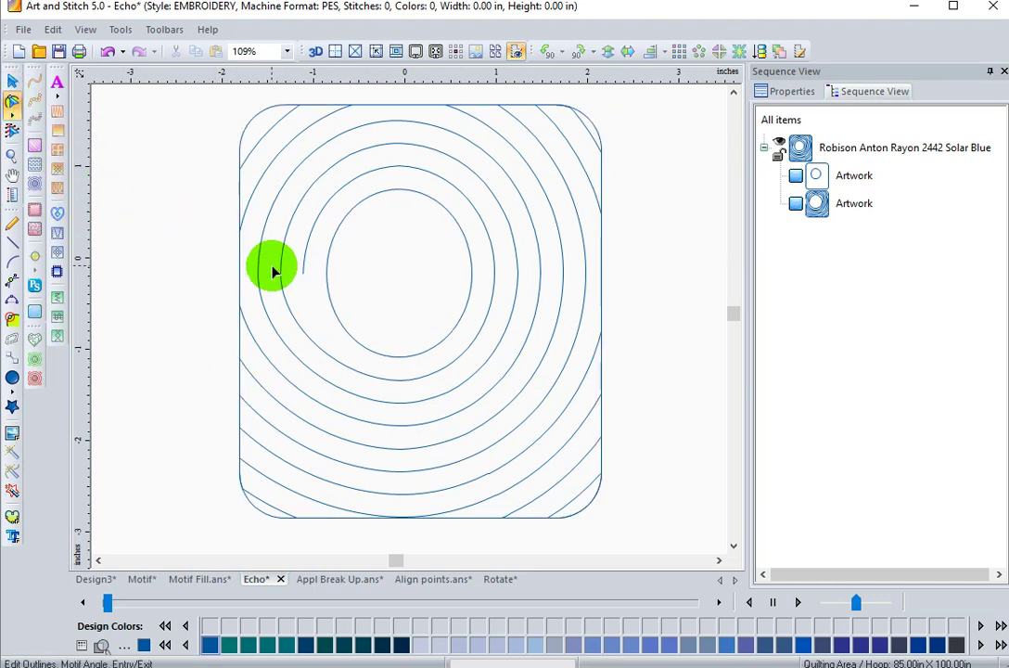
{"action": "left_click", "coordinate": [288, 295]}
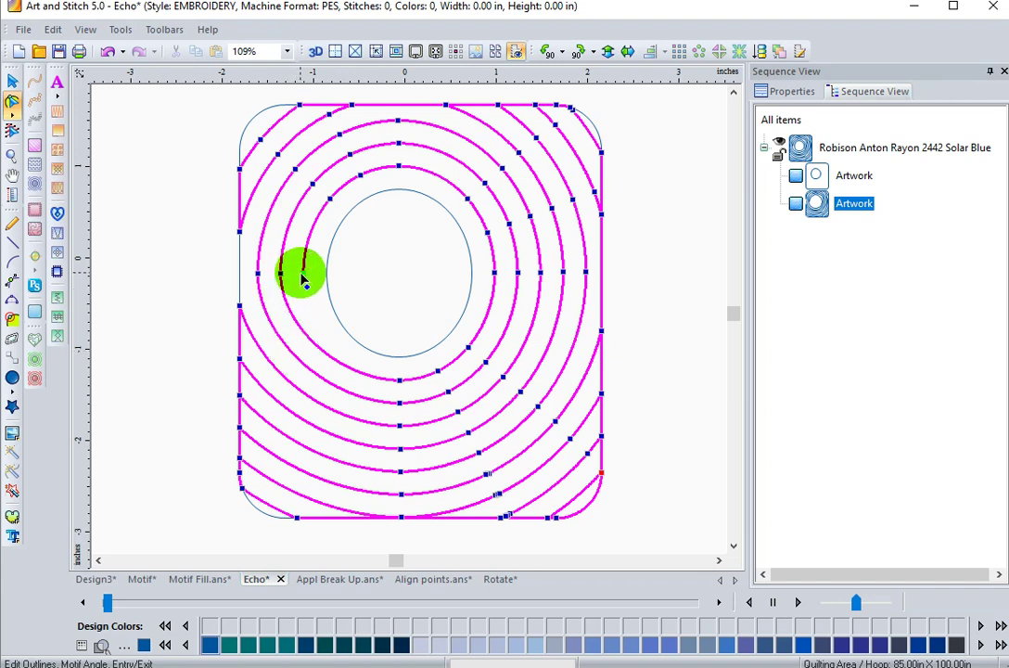
{"action": "left_click_drag", "start_coordinate": [303, 278], "coordinate": [326, 293]}
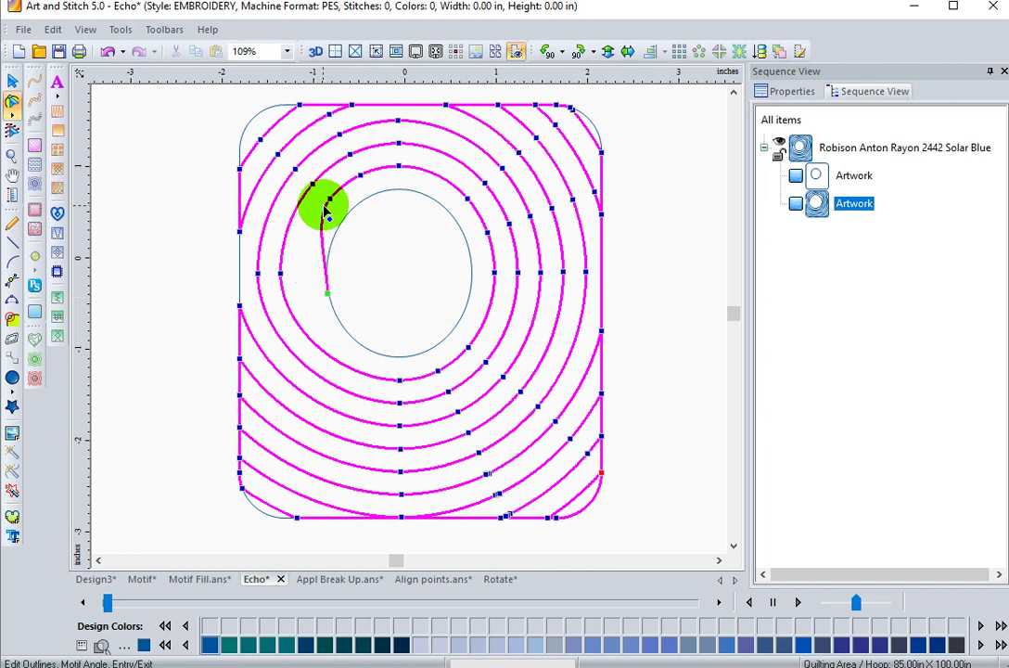
{"action": "left_click_drag", "start_coordinate": [325, 214], "coordinate": [329, 306]}
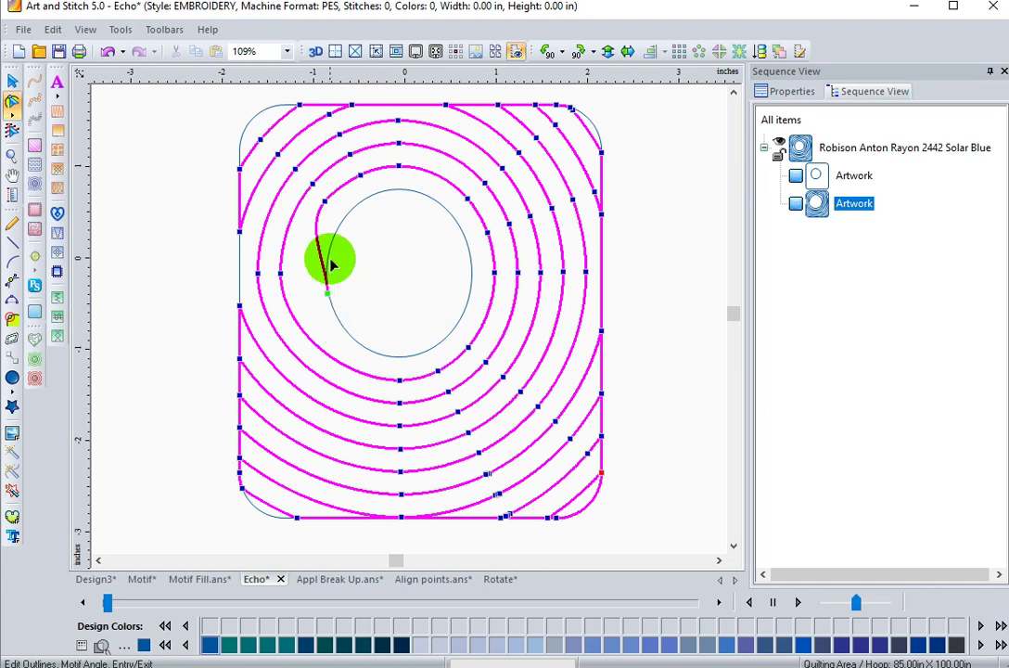
{"action": "left_click", "coordinate": [400, 401]}
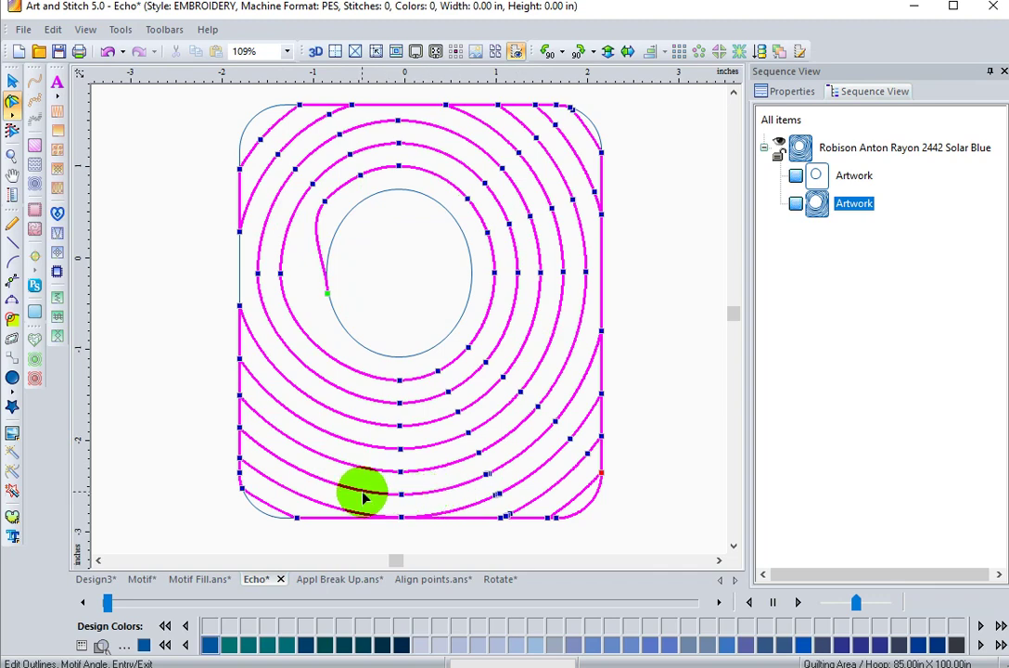
- In Appl Break Up.ans, select the moon and star and convert them to appliqué
{"action": "left_click", "coordinate": [326, 580]}
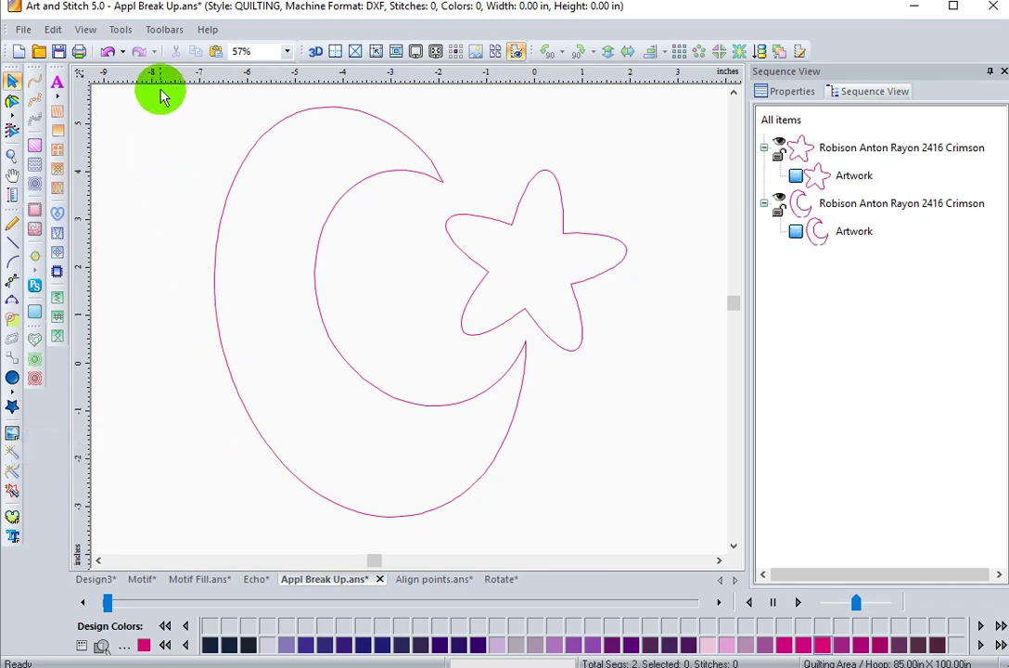
{"action": "mouse_move", "coordinate": [160, 92]}
{"action": "left_mouse_down"}
{"action": "mouse_move", "coordinate": [190, 137]}
{"action": "mouse_move", "coordinate": [654, 539]}
{"action": "left_mouse_up"}
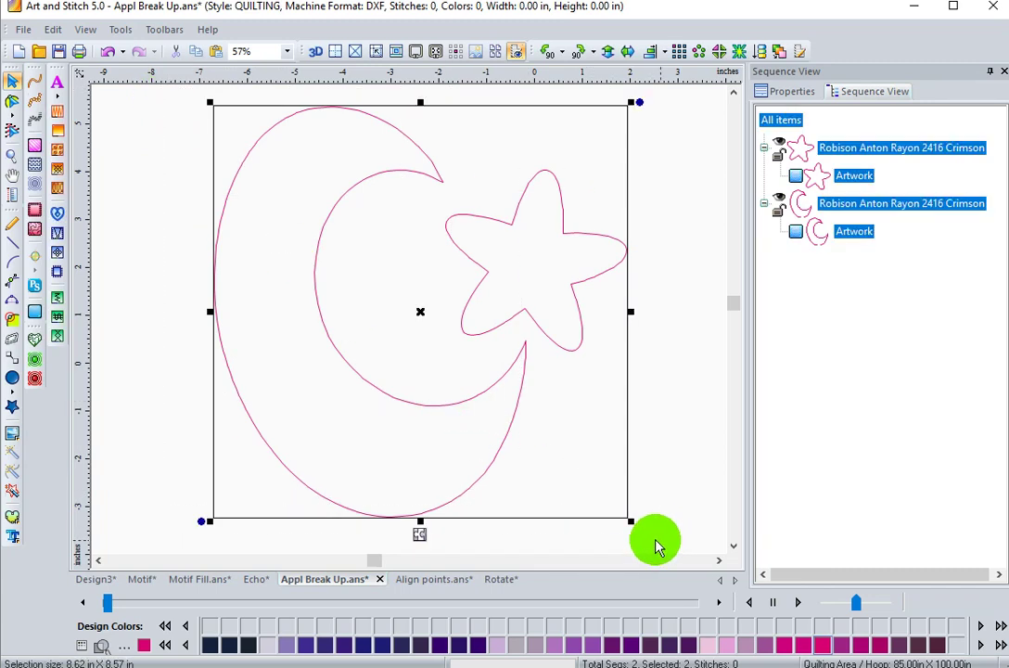
{"action": "left_click", "coordinate": [35, 213]}
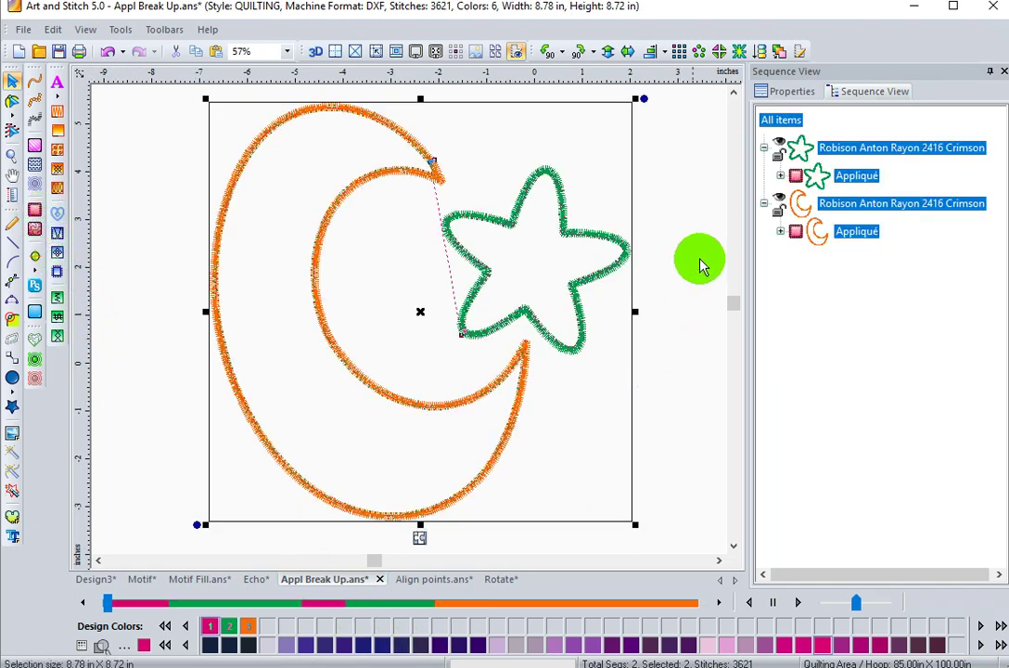
- Expand the star and moon Appliqué nodes in Sequence View and select the star's #1 and #2 steps
{"action": "left_click", "coordinate": [779, 176]}
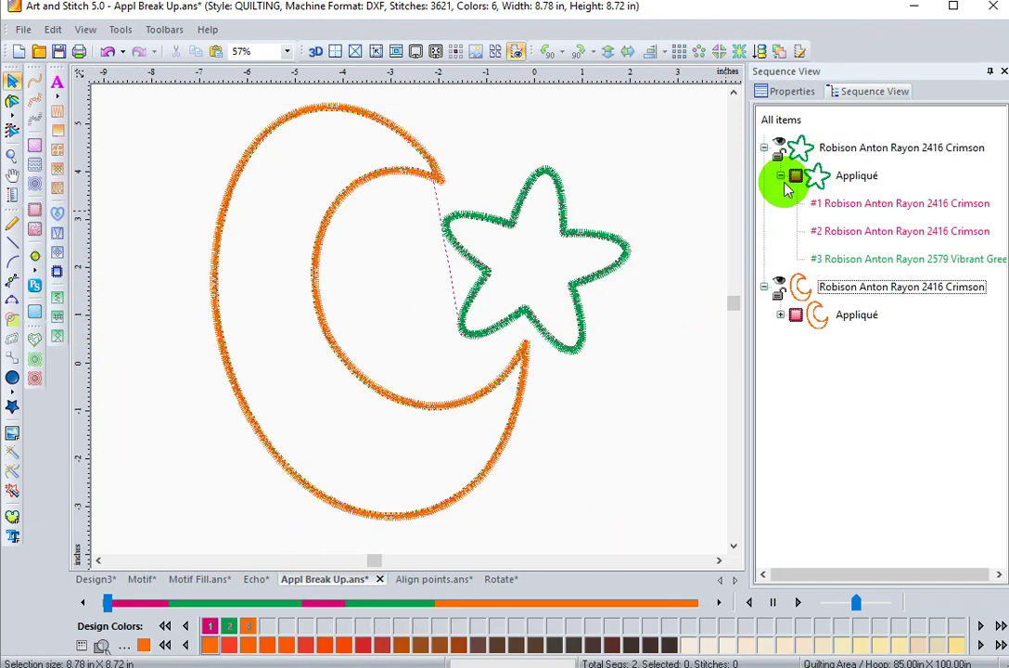
{"action": "left_click", "coordinate": [780, 315]}
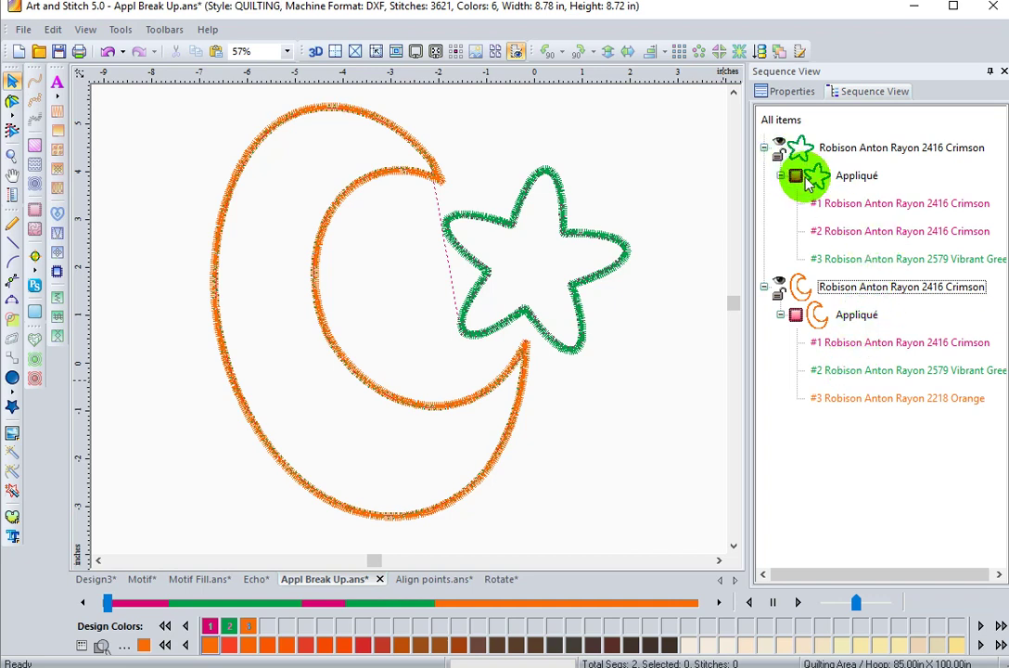
{"action": "left_click", "coordinate": [851, 204]}
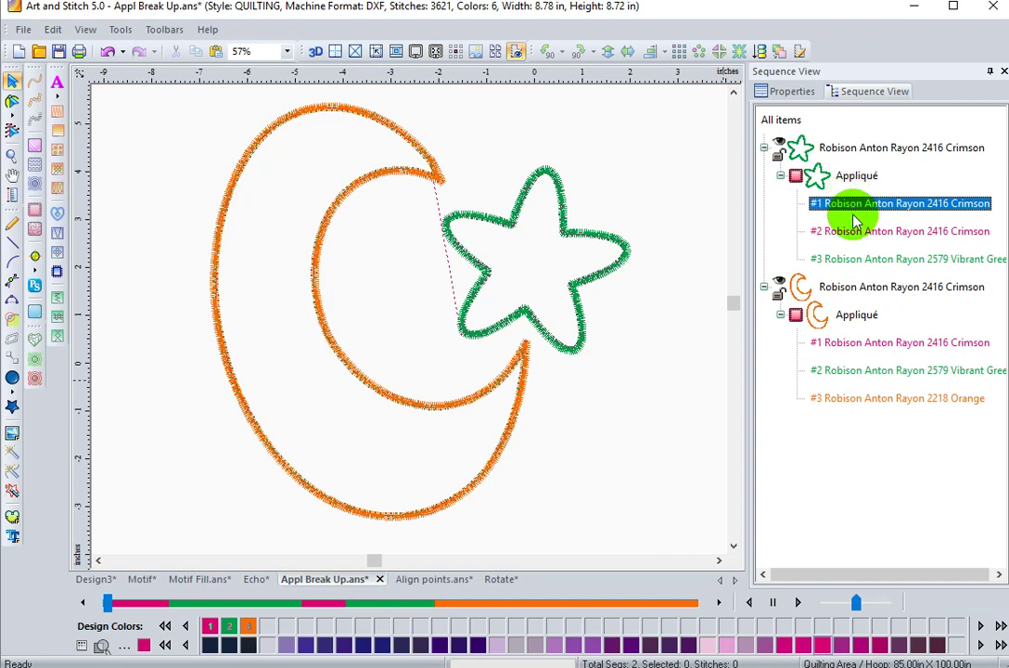
{"action": "left_click", "coordinate": [858, 232]}
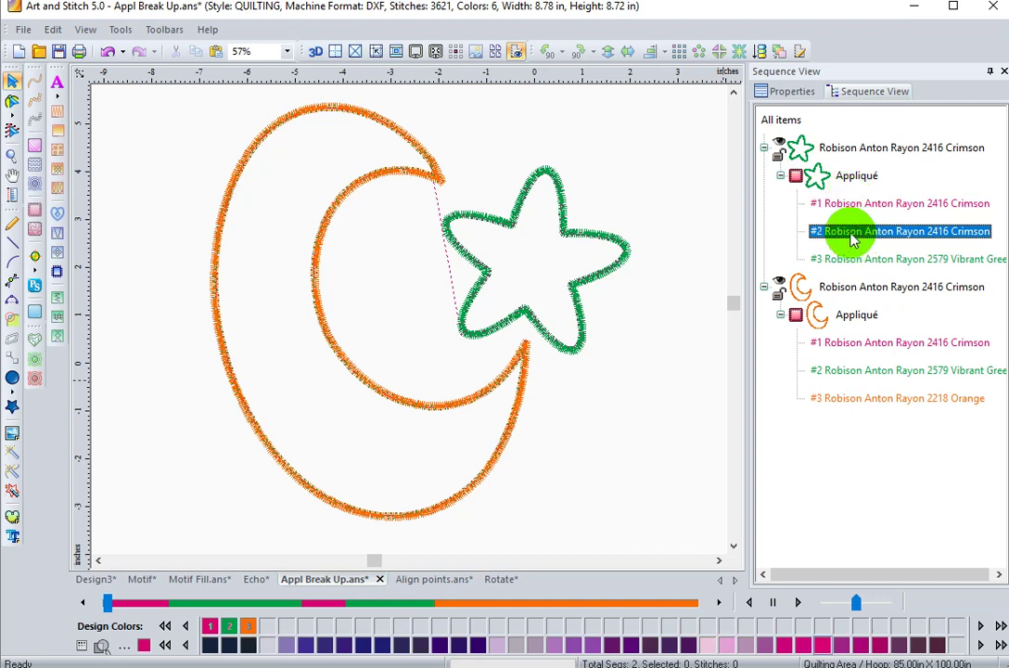
- Apply Breakup Applique to the star and then the moon appliqué in Sequence View
{"action": "right_click", "coordinate": [795, 188]}
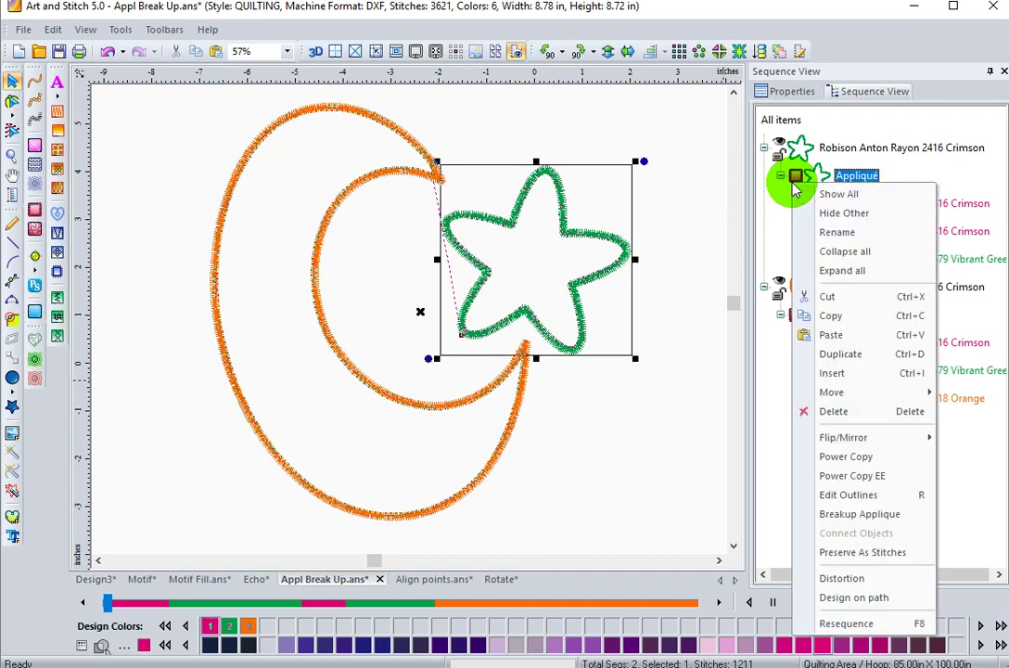
{"action": "left_click", "coordinate": [825, 523]}
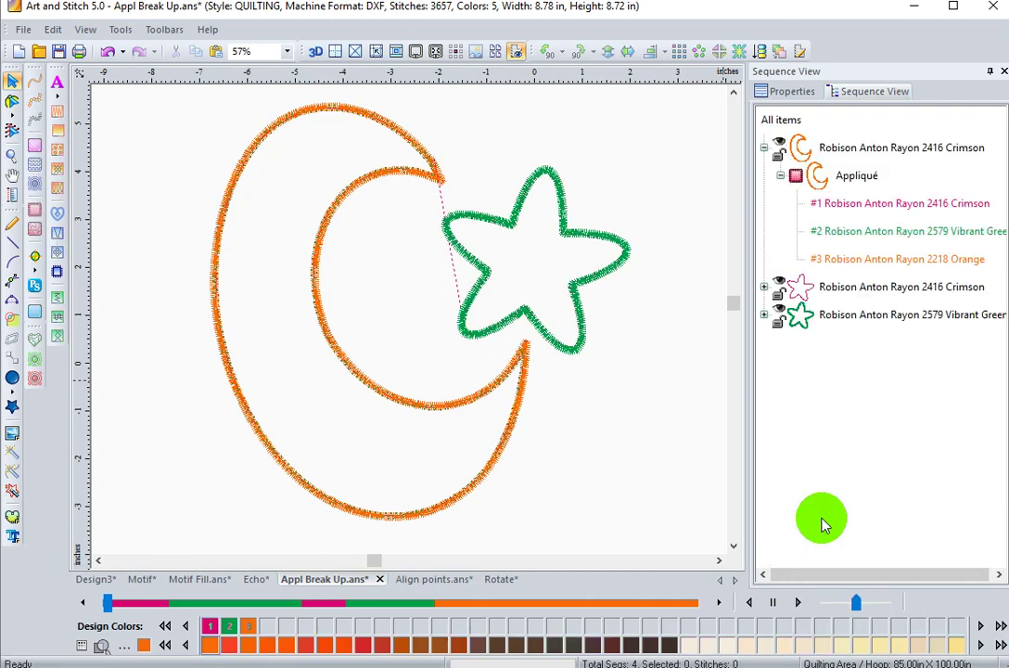
{"action": "left_click", "coordinate": [763, 315]}
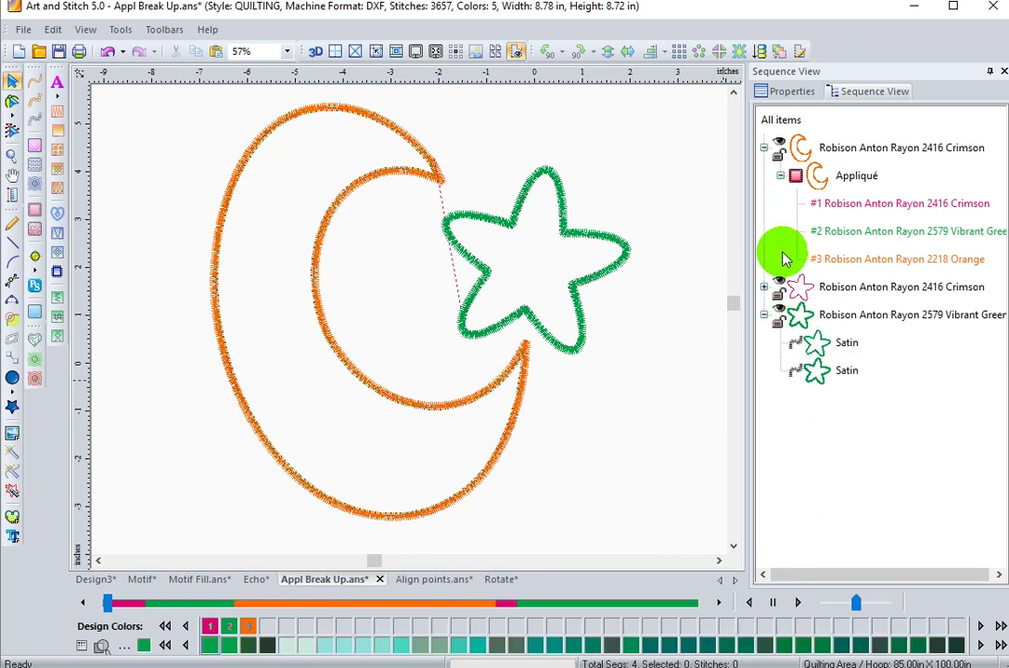
{"action": "left_click", "coordinate": [790, 178]}
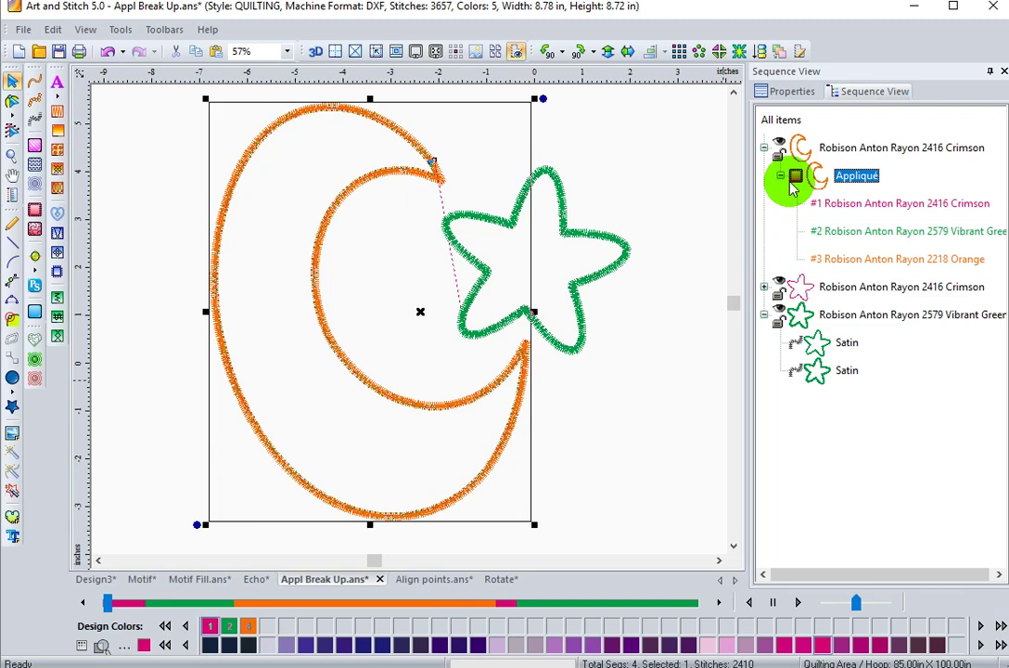
{"action": "right_click", "coordinate": [792, 188]}
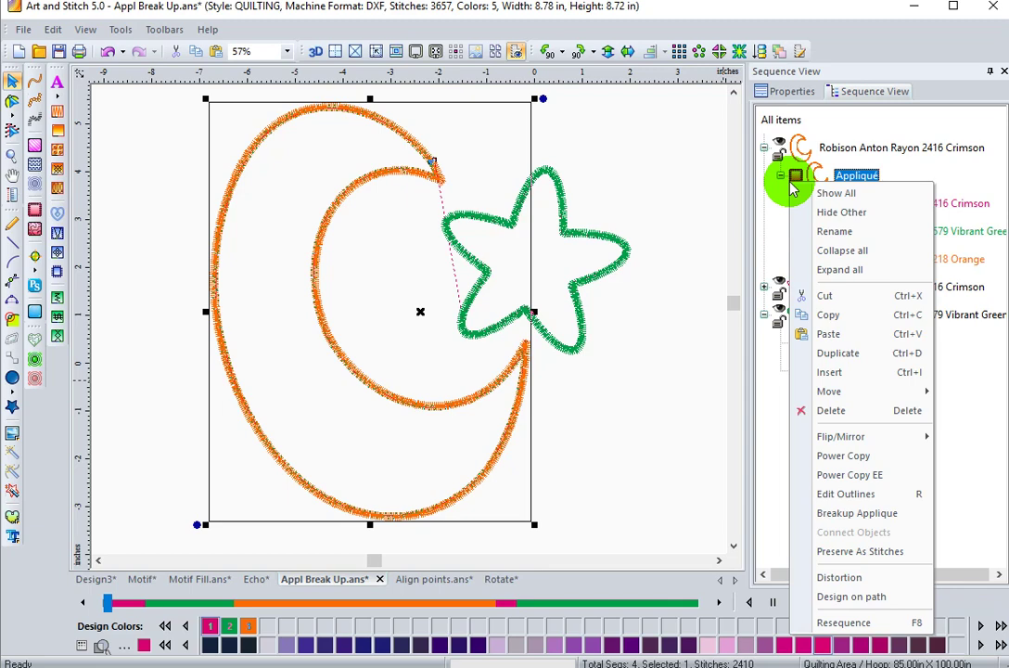
{"action": "left_click", "coordinate": [824, 513]}
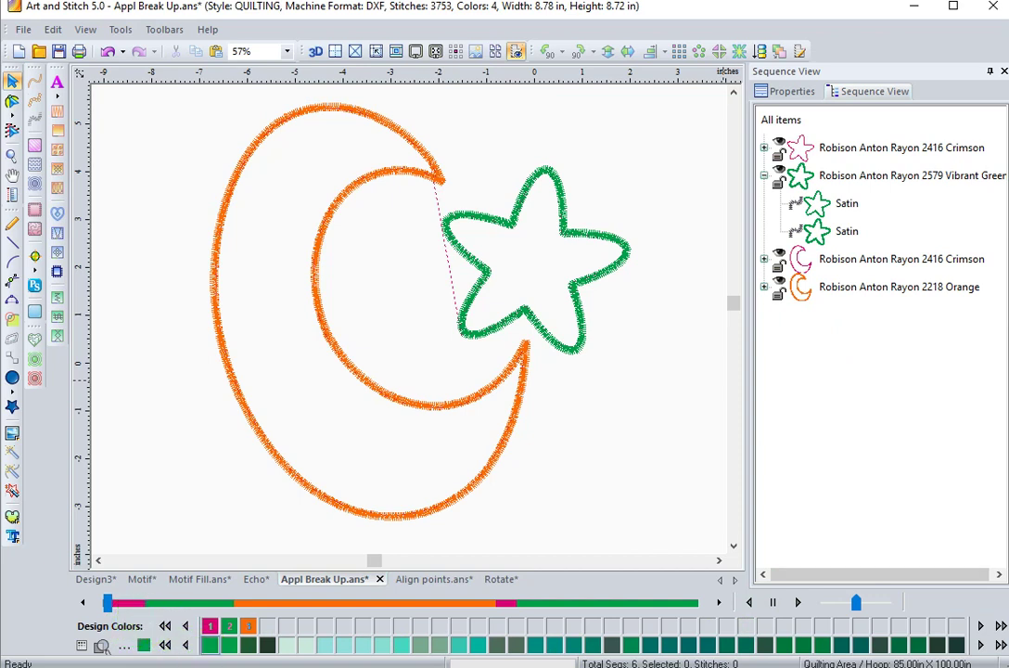
- Select the star's first Satin layer and drag it right, offsetting it from the other
{"action": "left_click", "coordinate": [853, 206]}
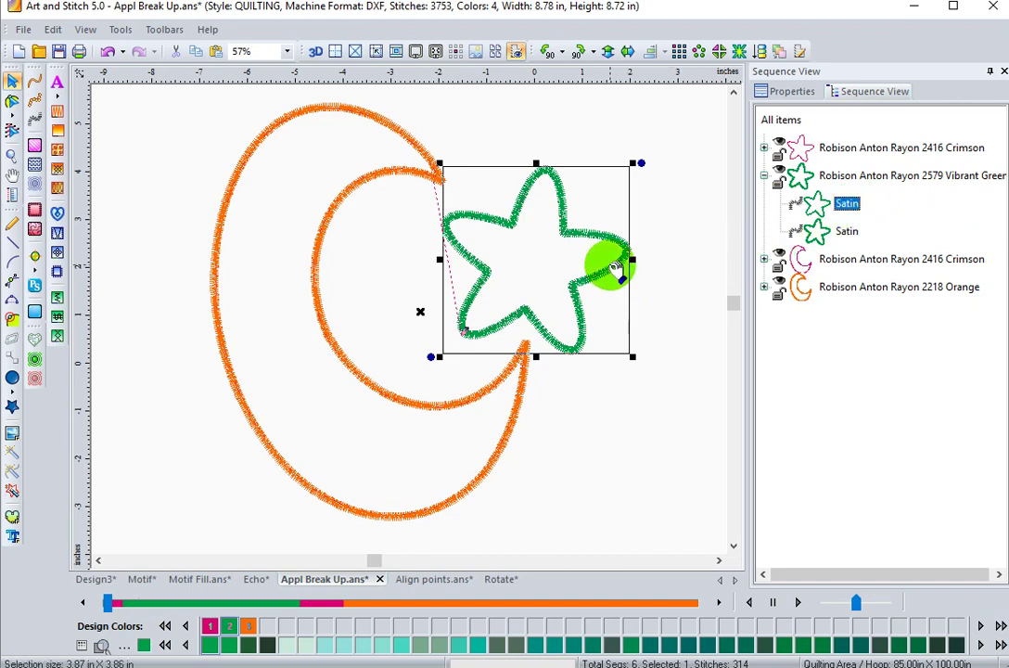
{"action": "left_click_drag", "start_coordinate": [616, 269], "coordinate": [647, 271]}
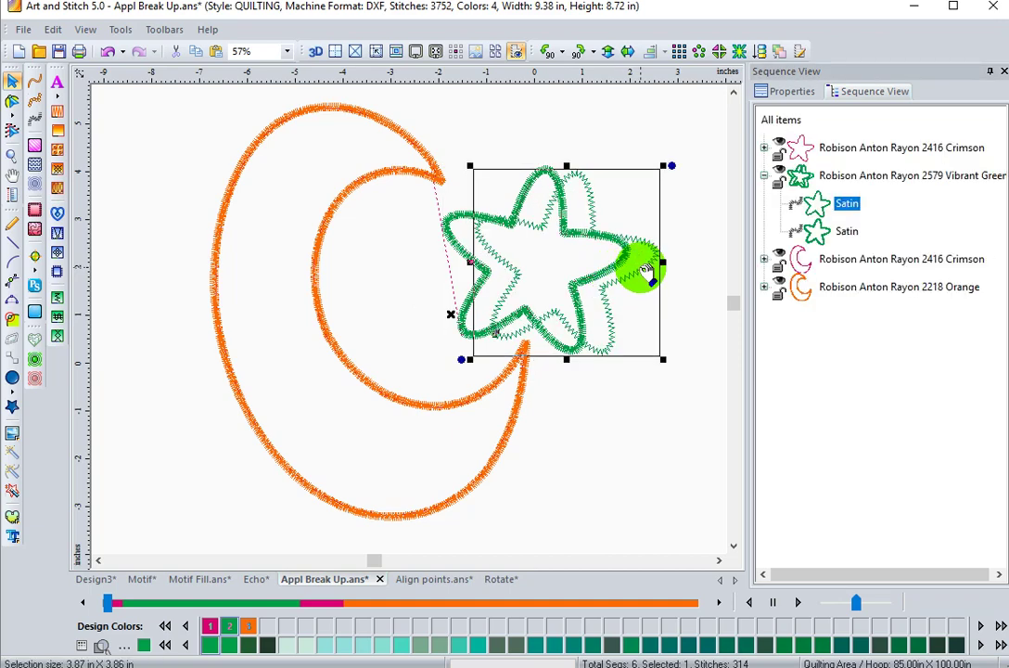
{"action": "left_click_drag", "start_coordinate": [646, 272], "coordinate": [619, 334]}
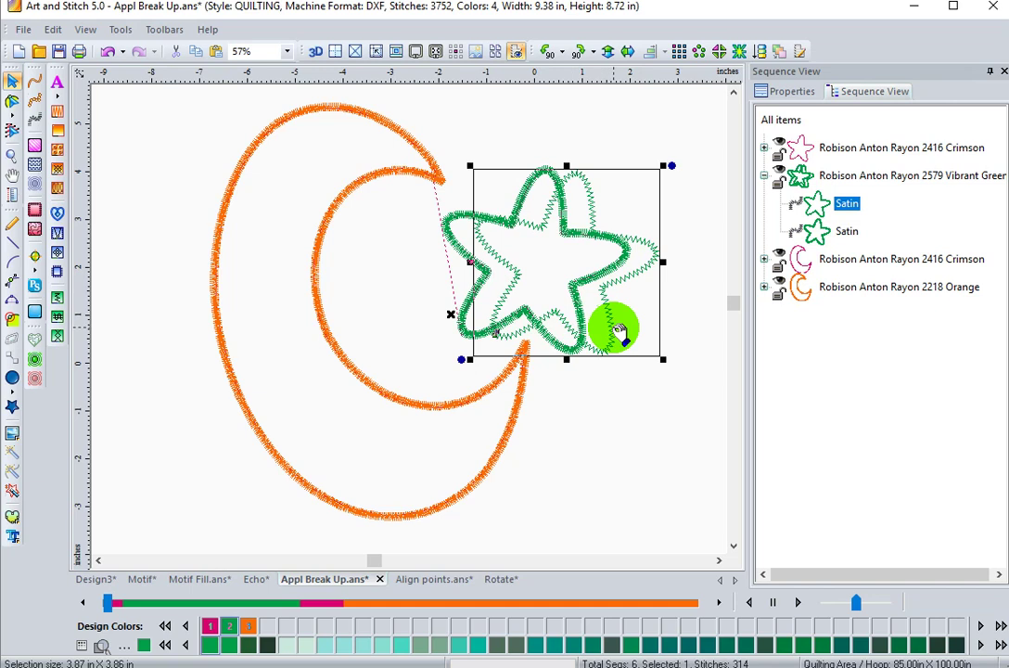
- Undo the star move, then recolour the star's second Satin pass to 2218 Orange
{"action": "left_click", "coordinate": [109, 53]}
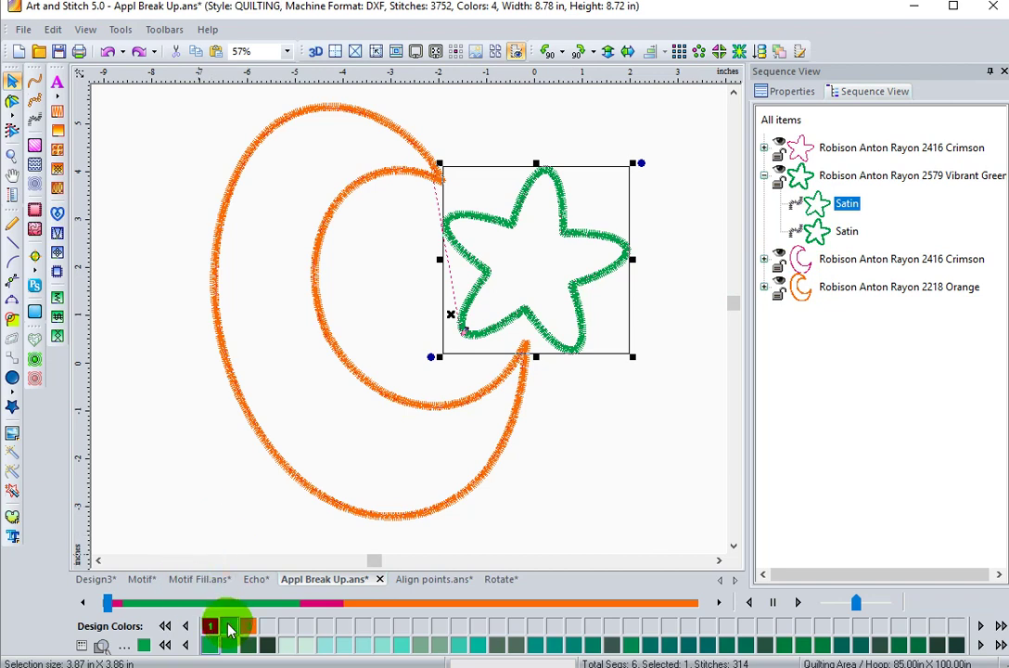
{"action": "left_click", "coordinate": [848, 232]}
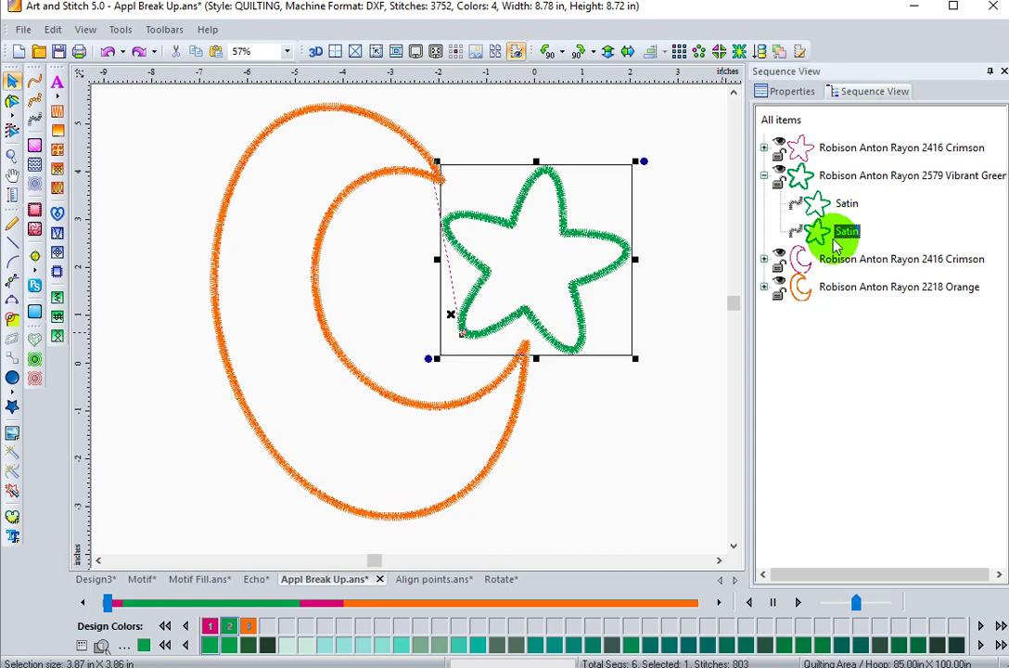
{"action": "left_click", "coordinate": [247, 636]}
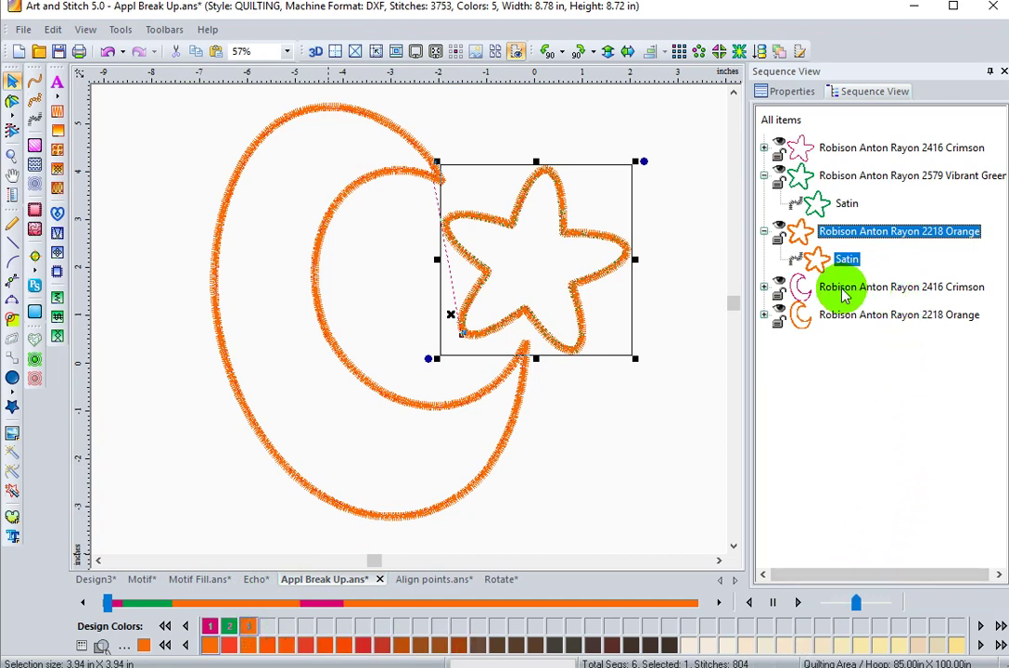
- Expand the crimson star, crimson crescent and orange crescent steps in Sequence View
{"action": "left_click", "coordinate": [764, 148]}
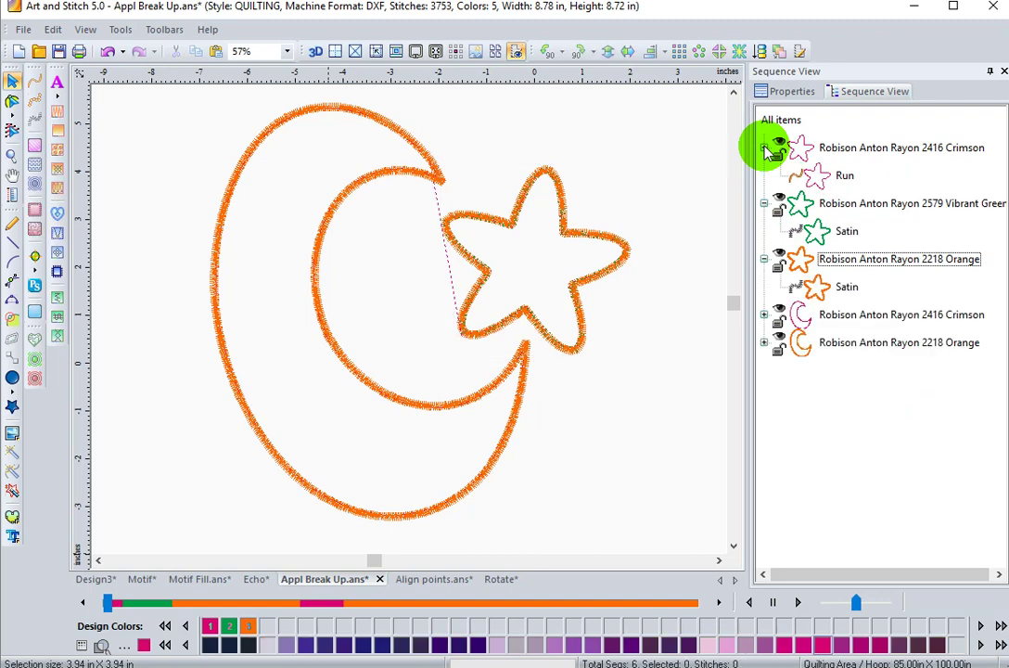
{"action": "left_click", "coordinate": [764, 315]}
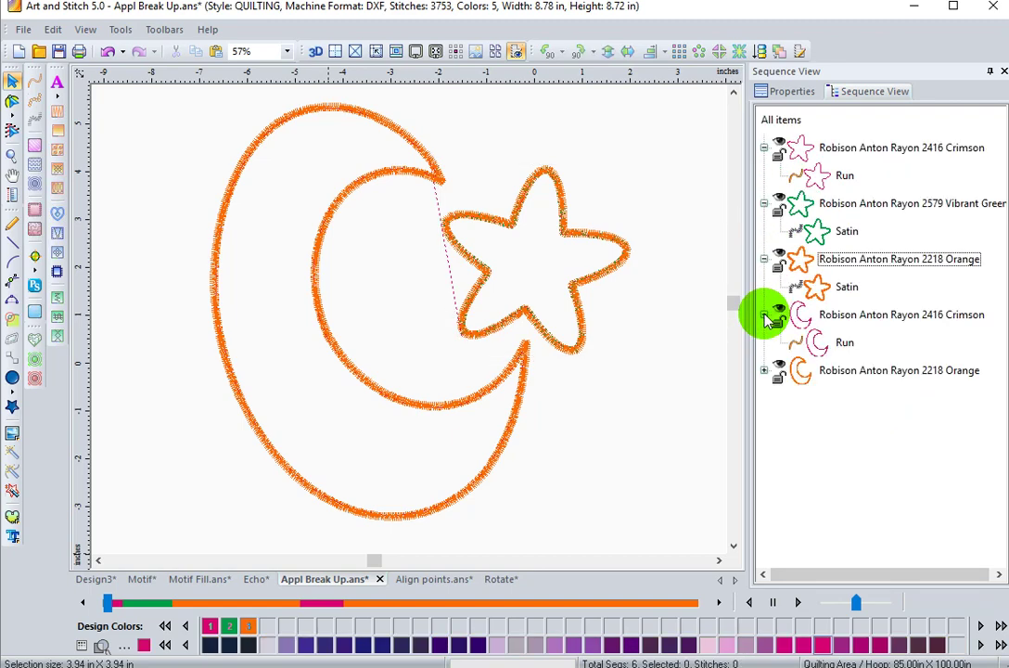
{"action": "left_click", "coordinate": [764, 371]}
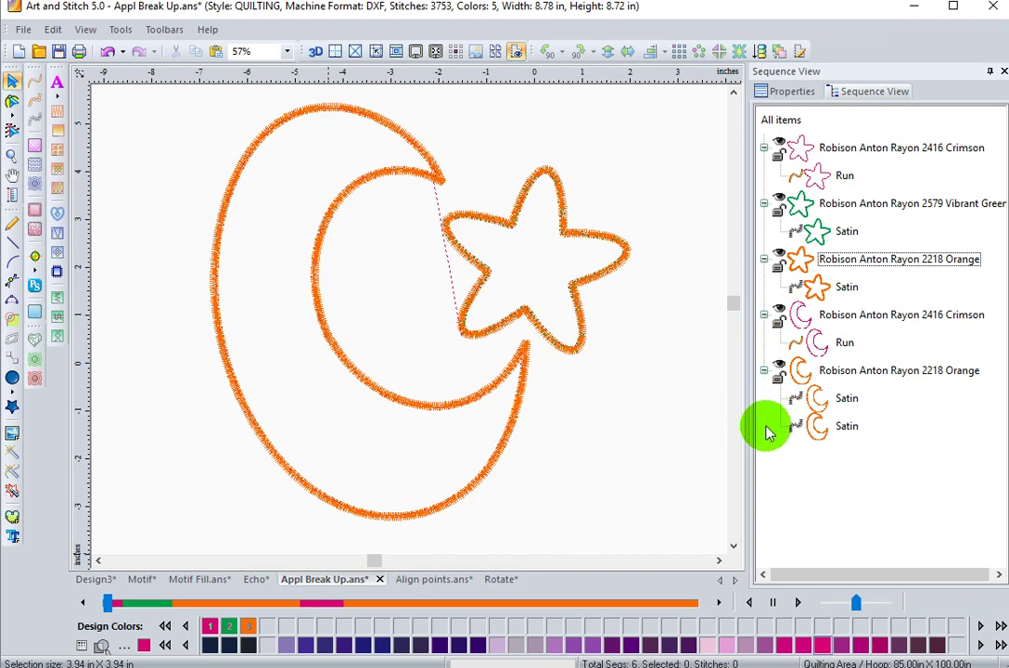
- Select the crescent's first satin, test-move and undo it, then recolour it 2579 Vibrant Green
{"action": "left_click", "coordinate": [846, 399]}
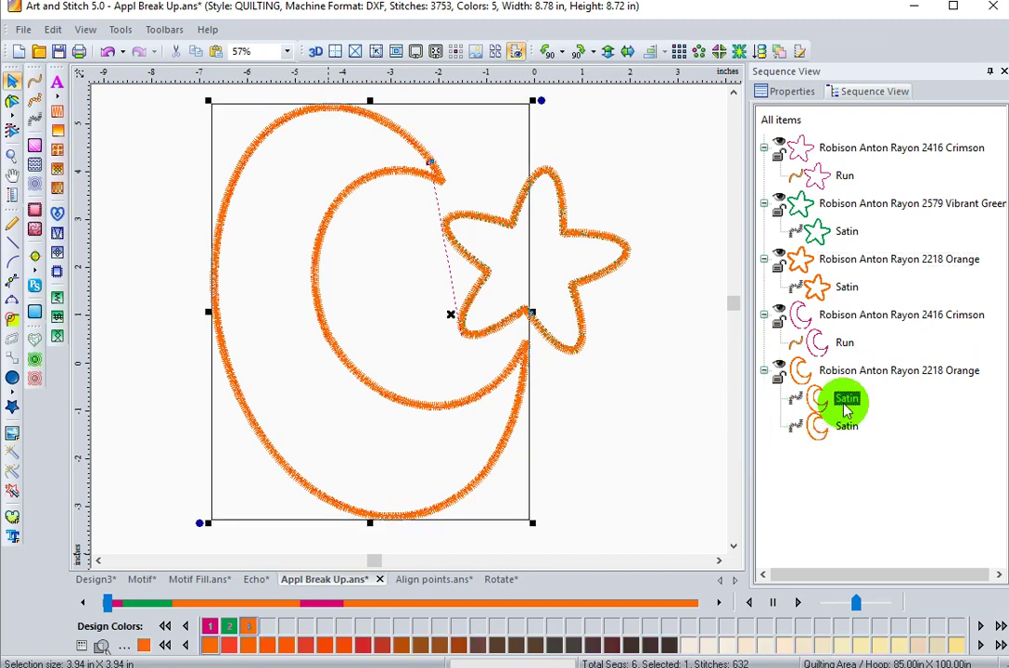
{"action": "left_click_drag", "start_coordinate": [517, 428], "coordinate": [561, 428]}
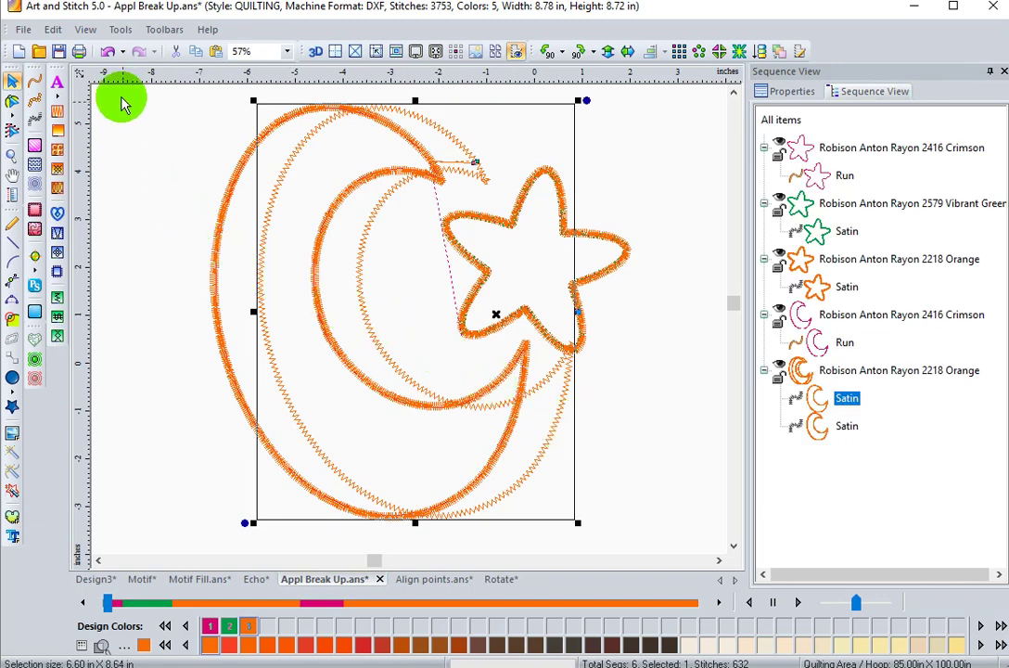
{"action": "left_click", "coordinate": [107, 56]}
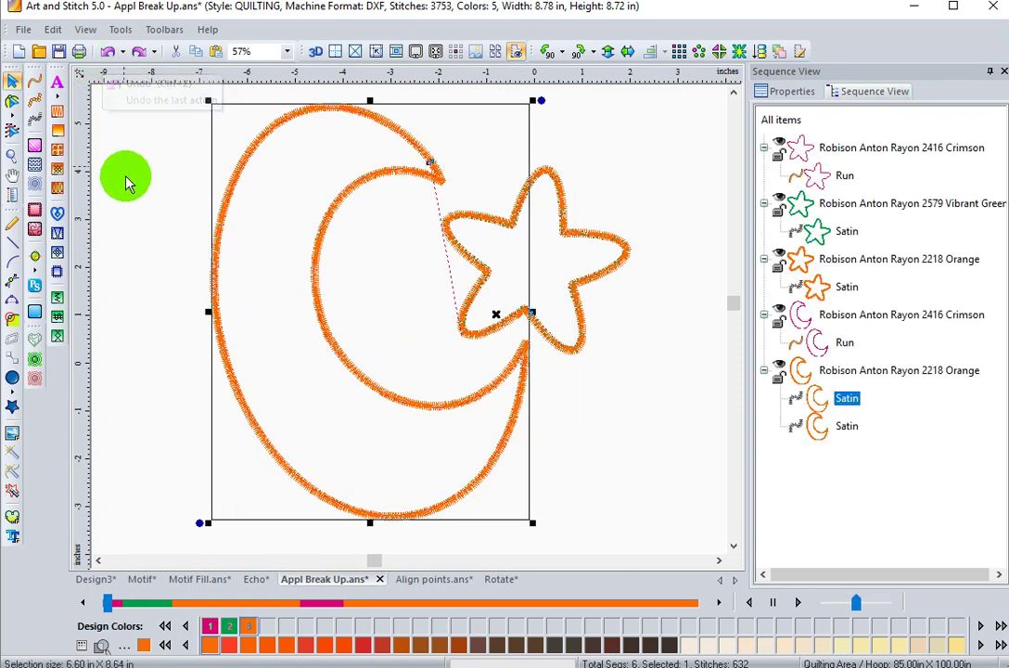
{"action": "left_click", "coordinate": [210, 626]}
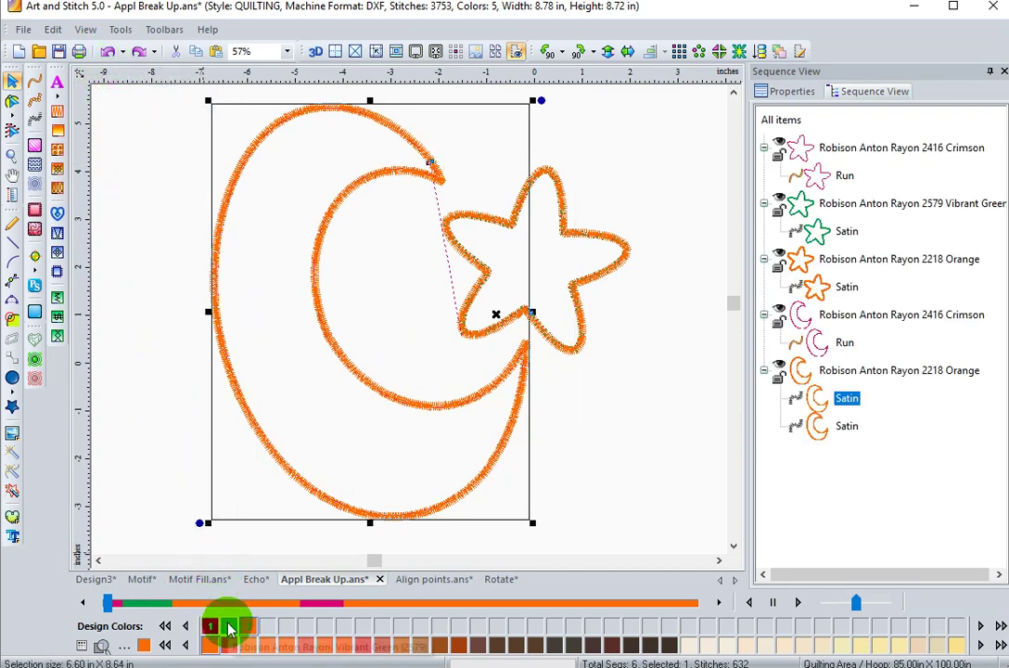
{"action": "left_click", "coordinate": [230, 630]}
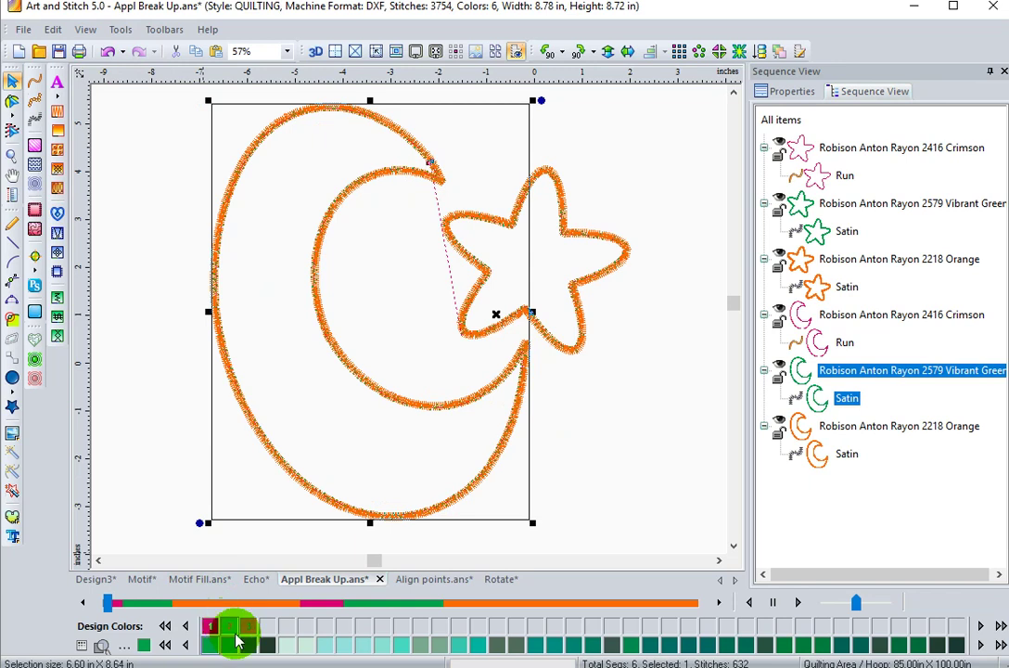
- Move the crimson crescent run below the crimson star and the green crescent satin below the green star
{"action": "mouse_move", "coordinate": [275, 666]}
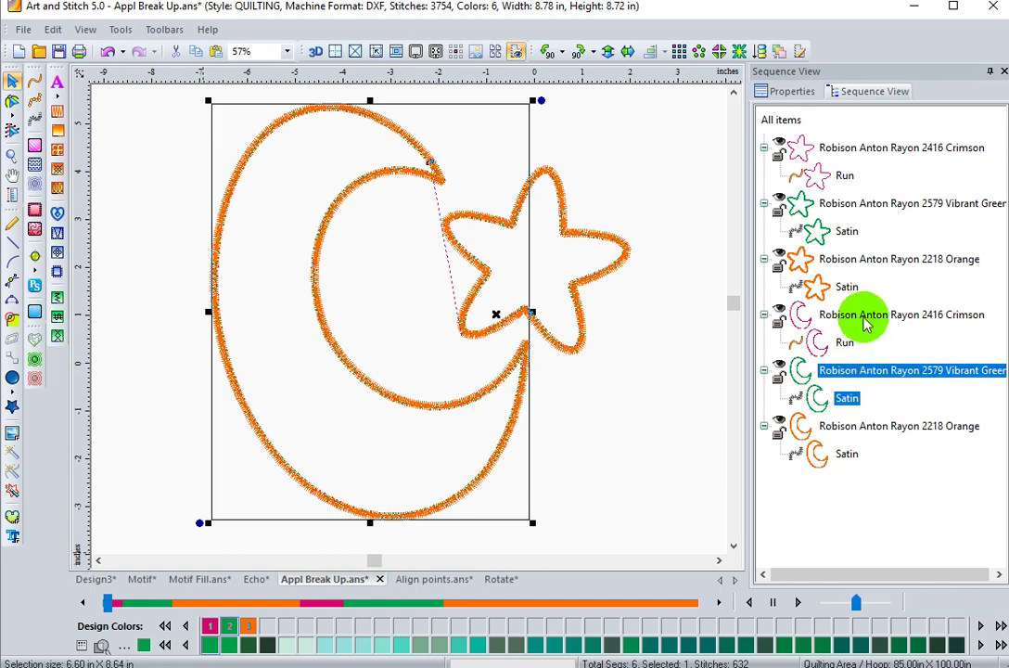
{"action": "left_click_drag", "start_coordinate": [867, 322], "coordinate": [838, 176]}
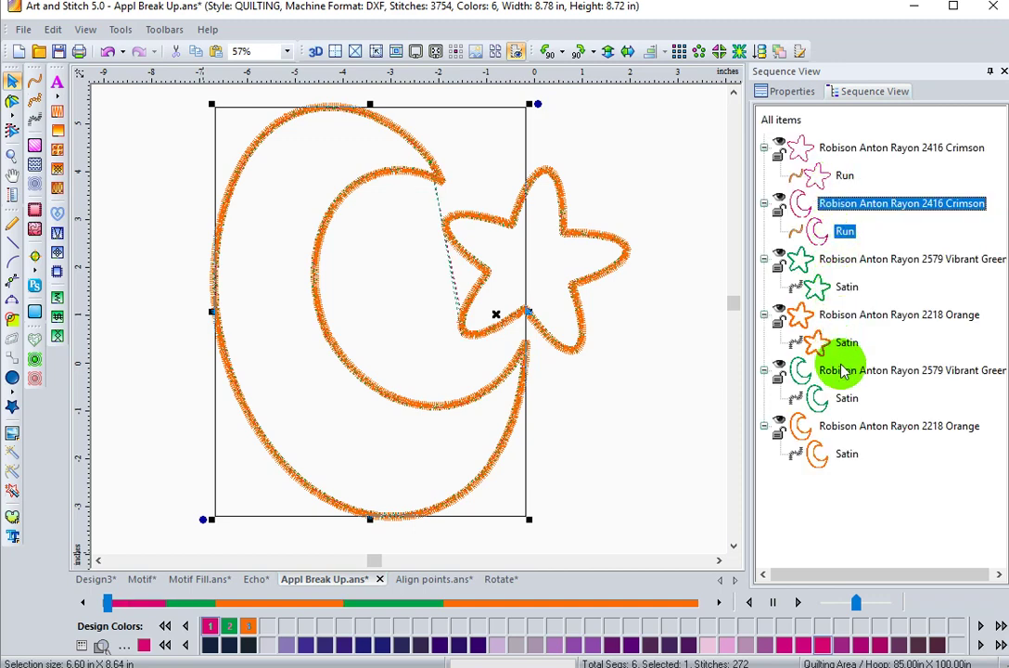
{"action": "left_click_drag", "start_coordinate": [851, 369], "coordinate": [841, 293]}
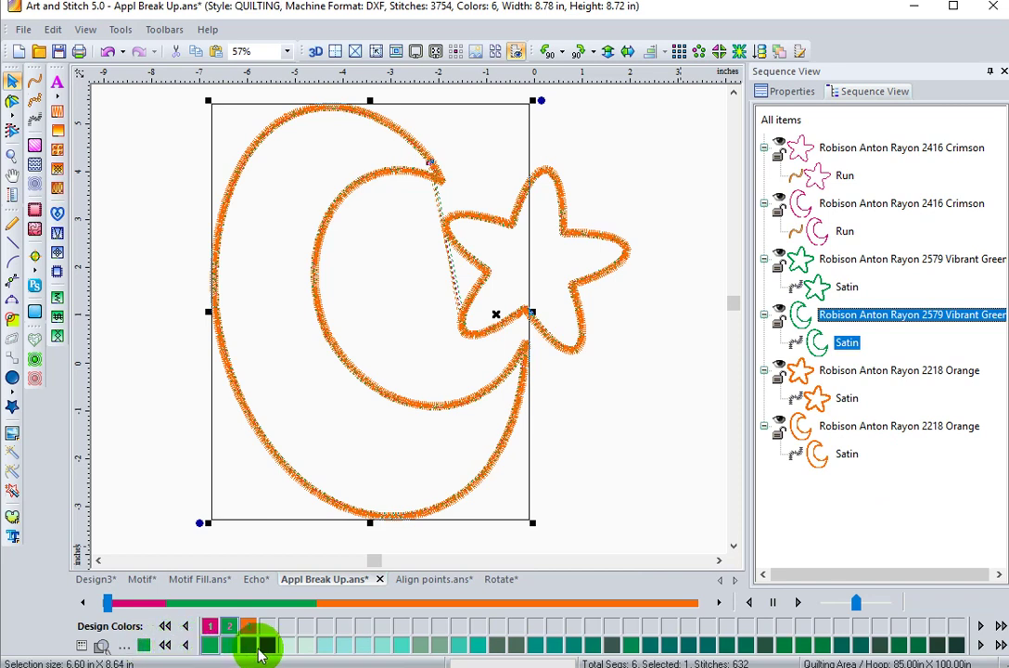
- On the Align points design, select all six zigzag points with Reshape and align them right
{"action": "left_click", "coordinate": [415, 581]}
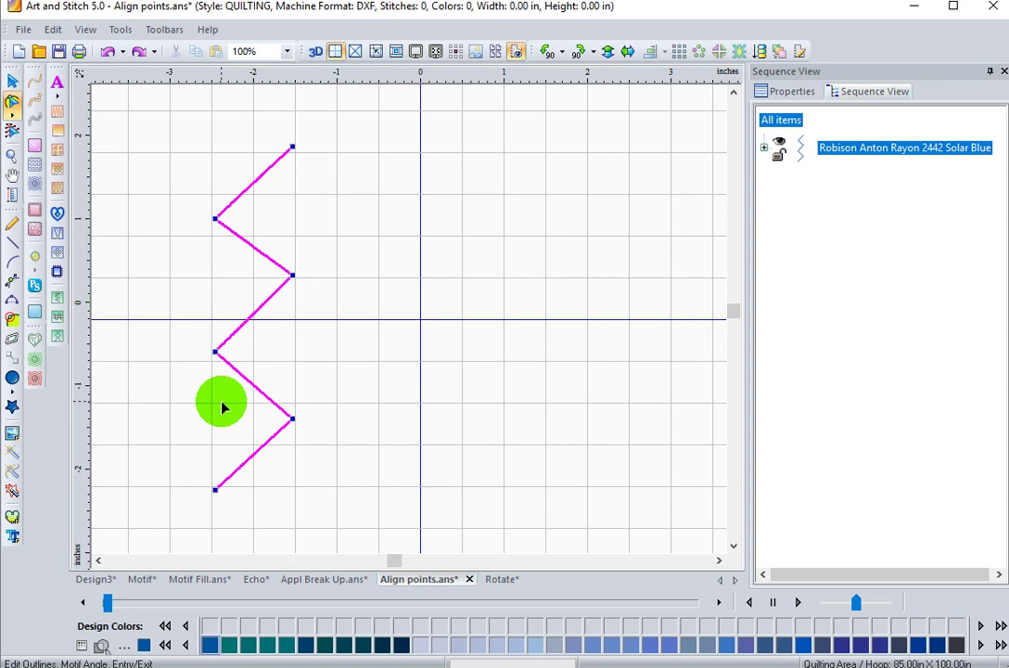
{"action": "left_click", "coordinate": [11, 108]}
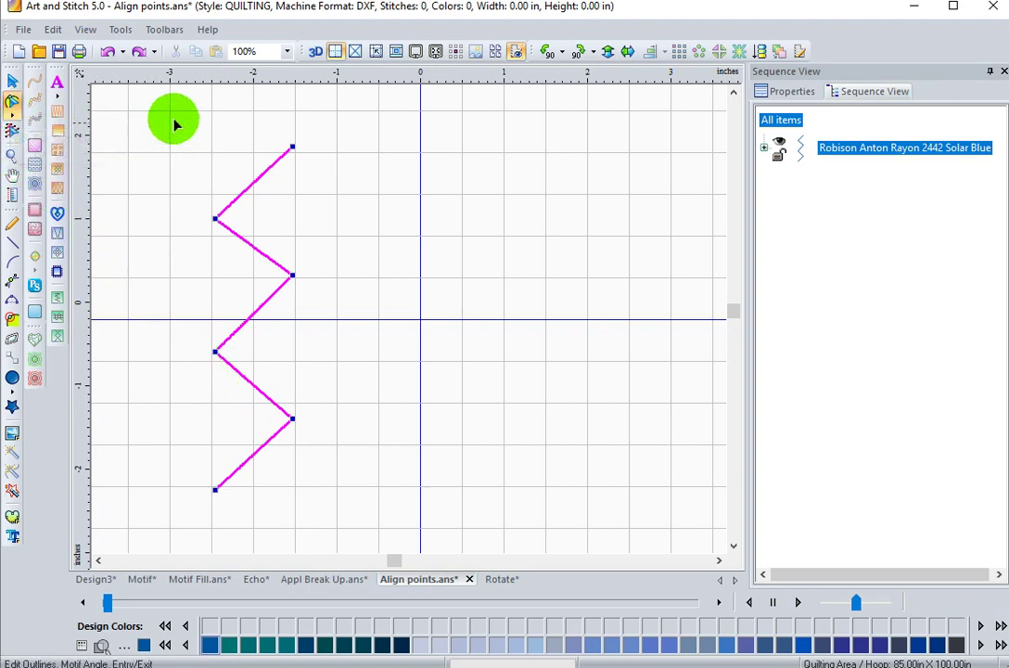
{"action": "left_click_drag", "start_coordinate": [179, 113], "coordinate": [342, 522]}
{"action": "left_click_drag", "start_coordinate": [343, 523], "coordinate": [343, 523]}
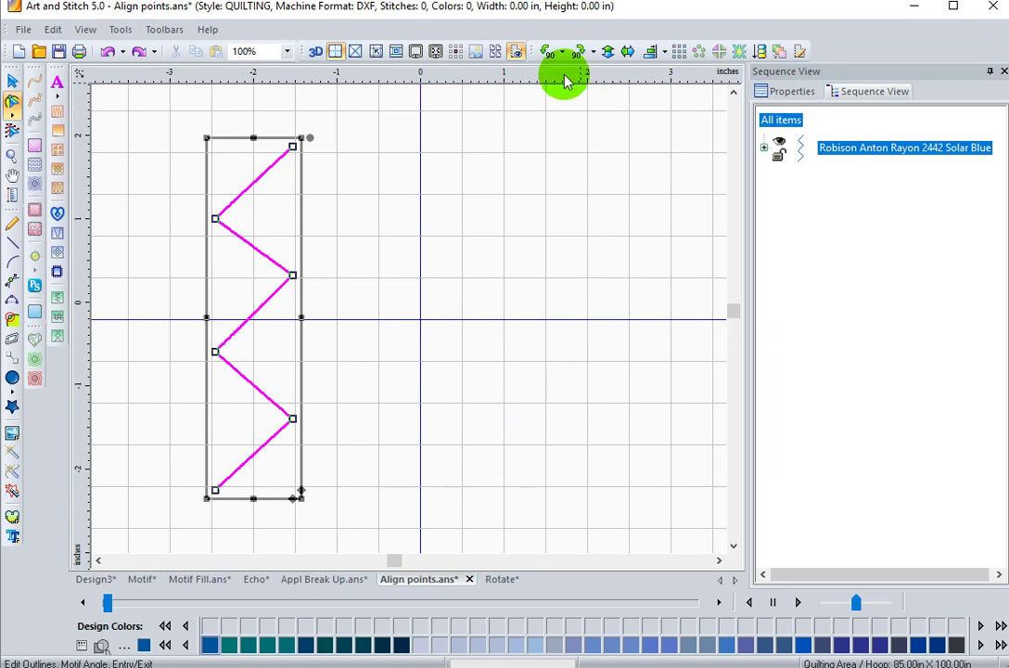
{"action": "left_click", "coordinate": [664, 50]}
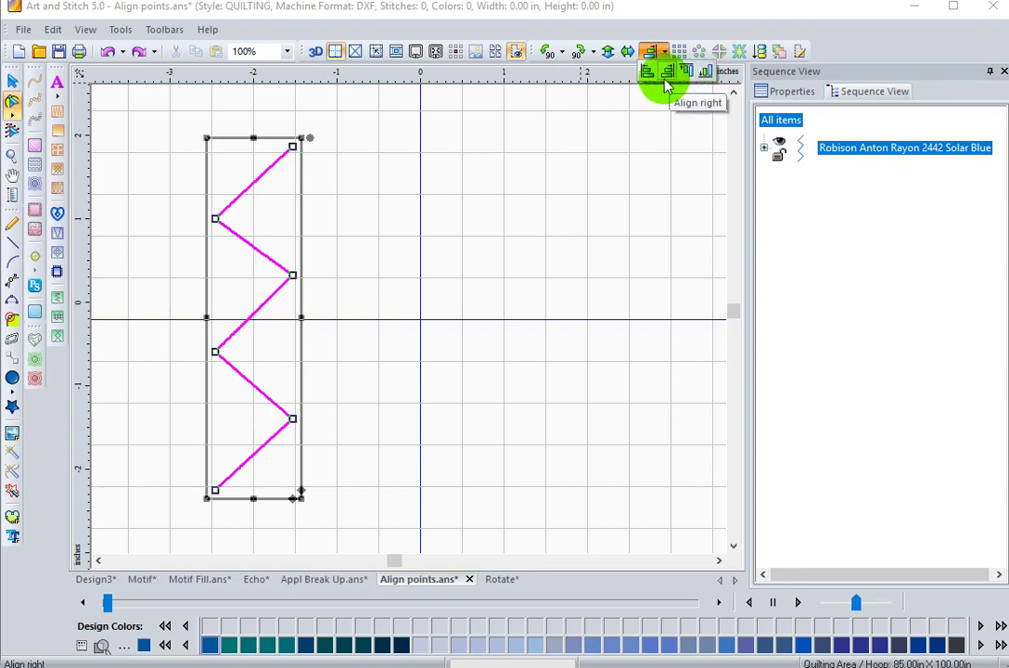
{"action": "left_click", "coordinate": [665, 85]}
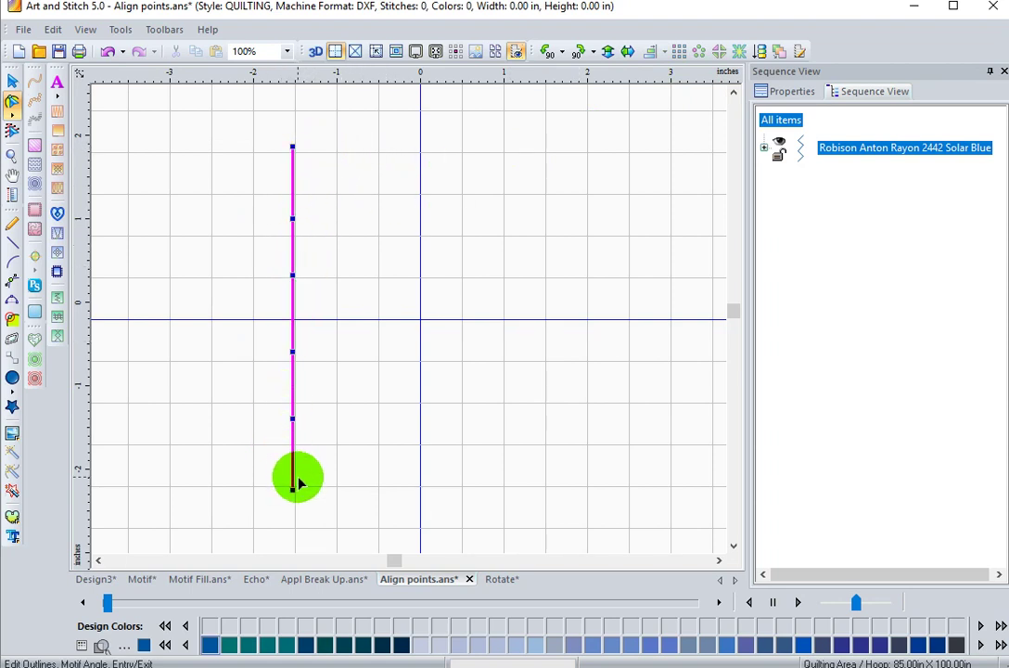
- On the Rotate design, select the red ellipse and try tilting it with its rotation handle
{"action": "left_click", "coordinate": [498, 580]}
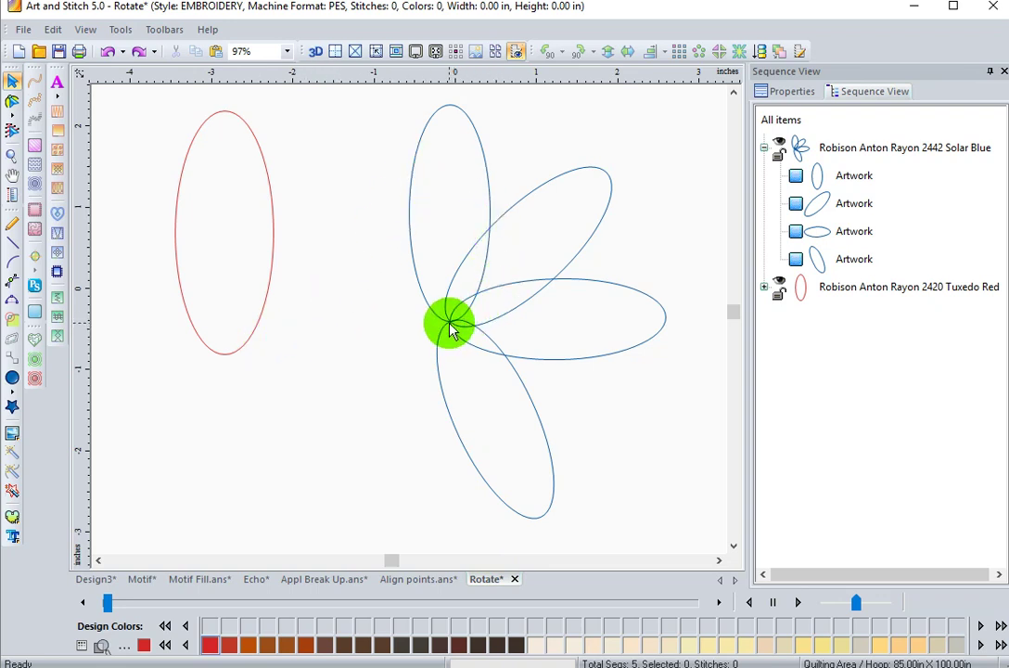
{"action": "left_click", "coordinate": [268, 300]}
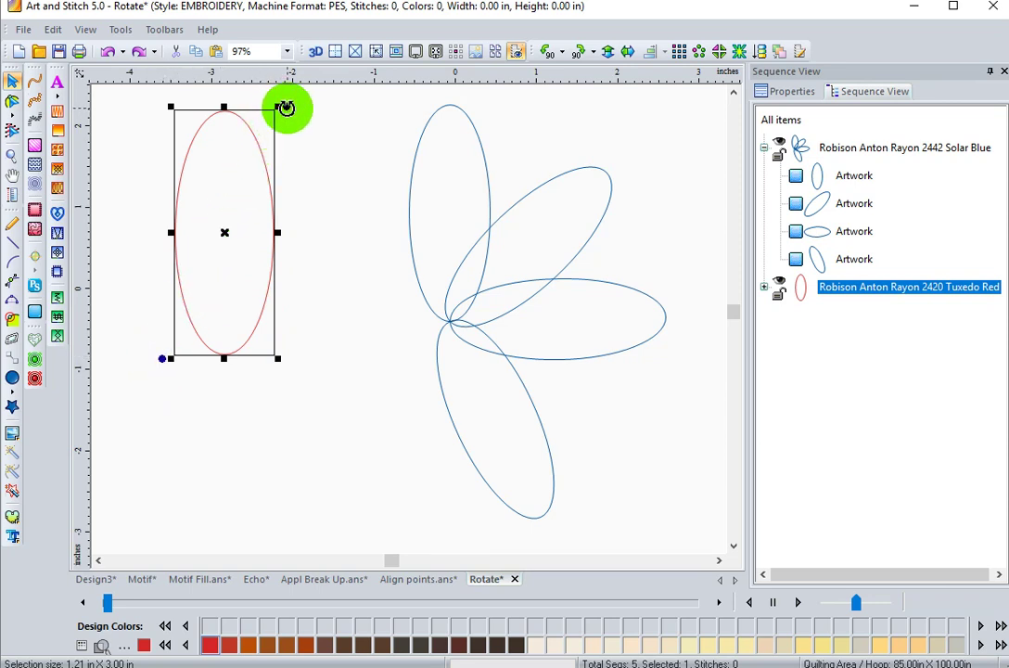
{"action": "left_click_drag", "start_coordinate": [284, 109], "coordinate": [185, 327]}
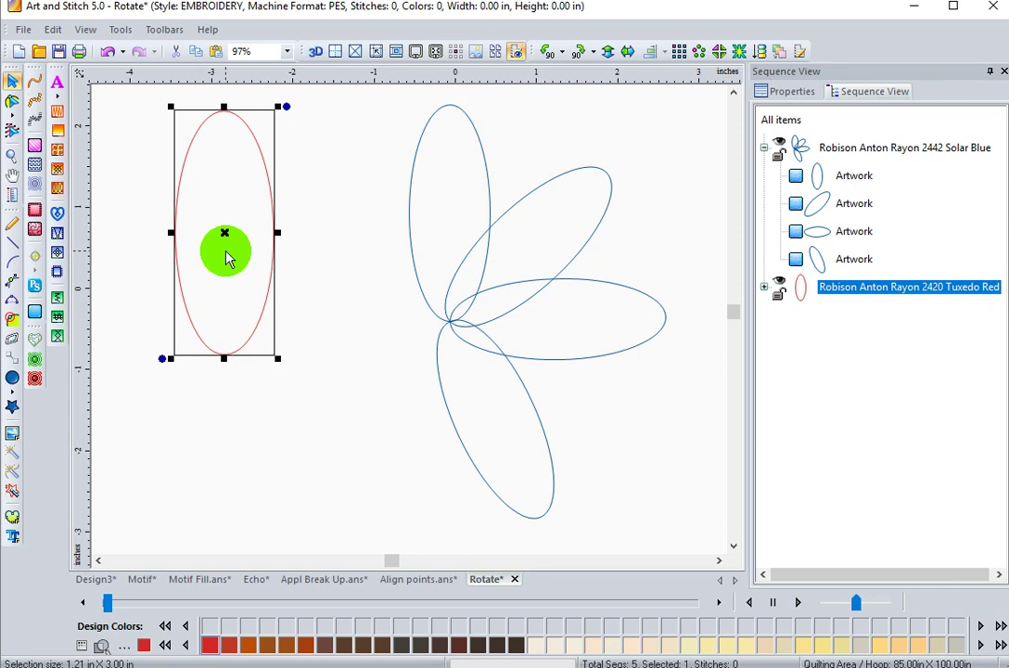
- Set the rotation centre at the ellipse's bottom tip, paste three copies, and tilt the newest to about -51.5°
{"action": "key", "text": "alt"}
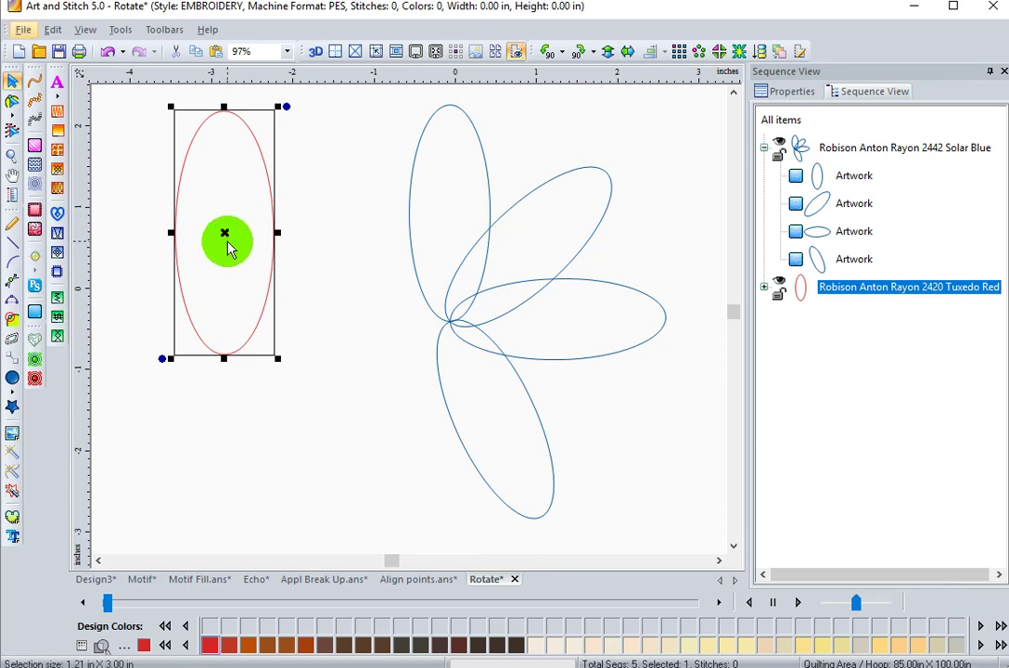
{"action": "left_click_drag", "start_coordinate": [225, 232], "coordinate": [228, 358]}
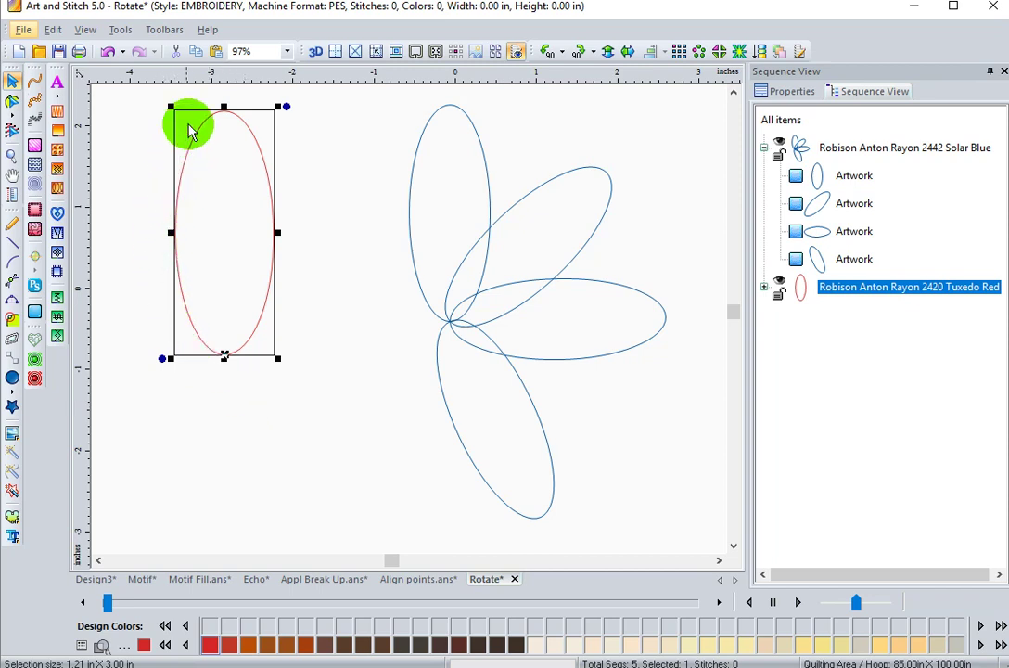
{"action": "left_click", "coordinate": [198, 53]}
{"action": "left_click", "coordinate": [215, 51]}
{"action": "left_click", "coordinate": [215, 51]}
{"action": "left_click", "coordinate": [215, 51]}
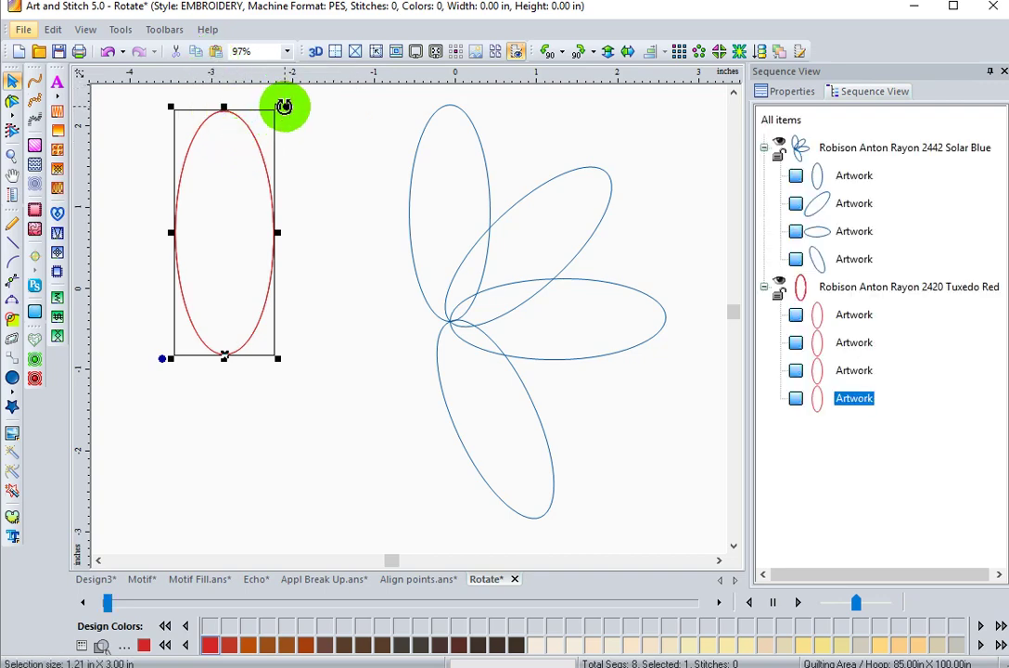
{"action": "left_click_drag", "start_coordinate": [285, 108], "coordinate": [428, 269]}
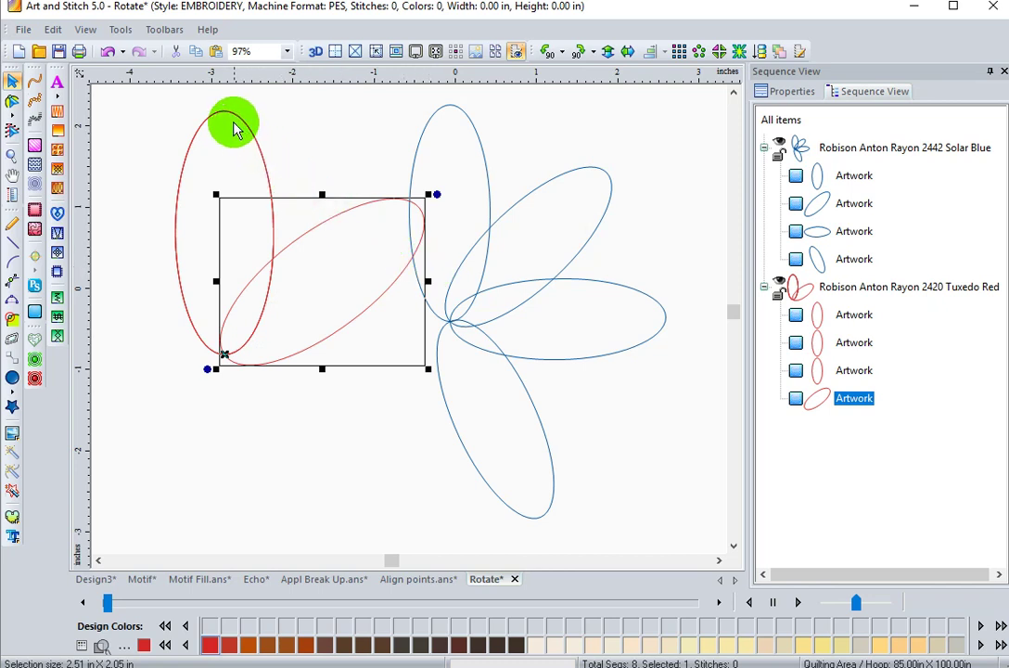